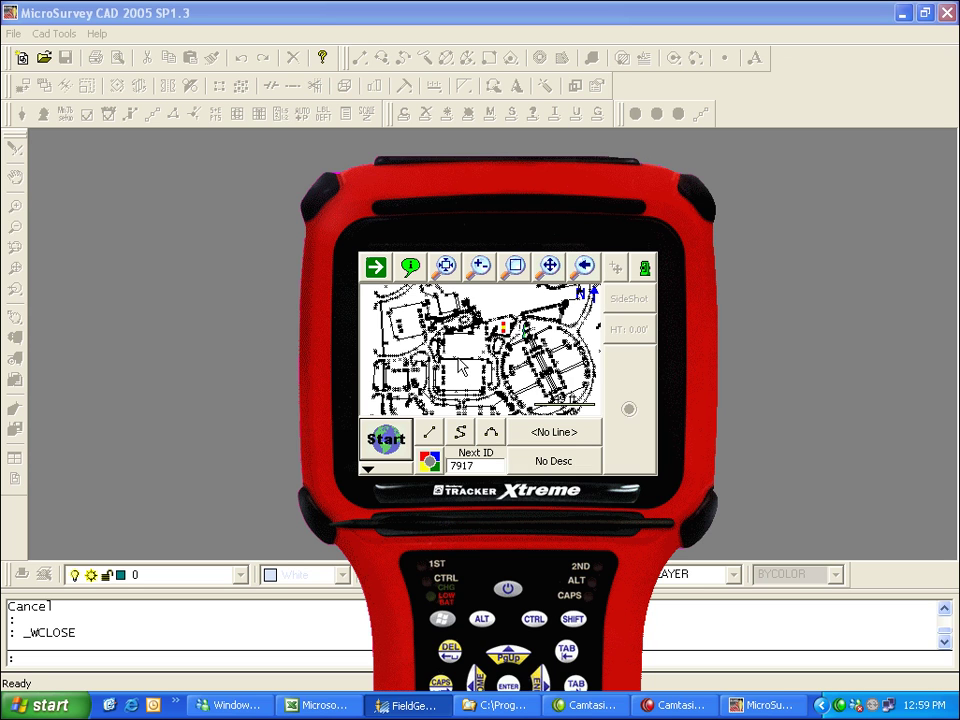
# Step: Export all 4930a points as a Standard-format ASCII coordinate file with precision 6
pyautogui.click(388, 440)
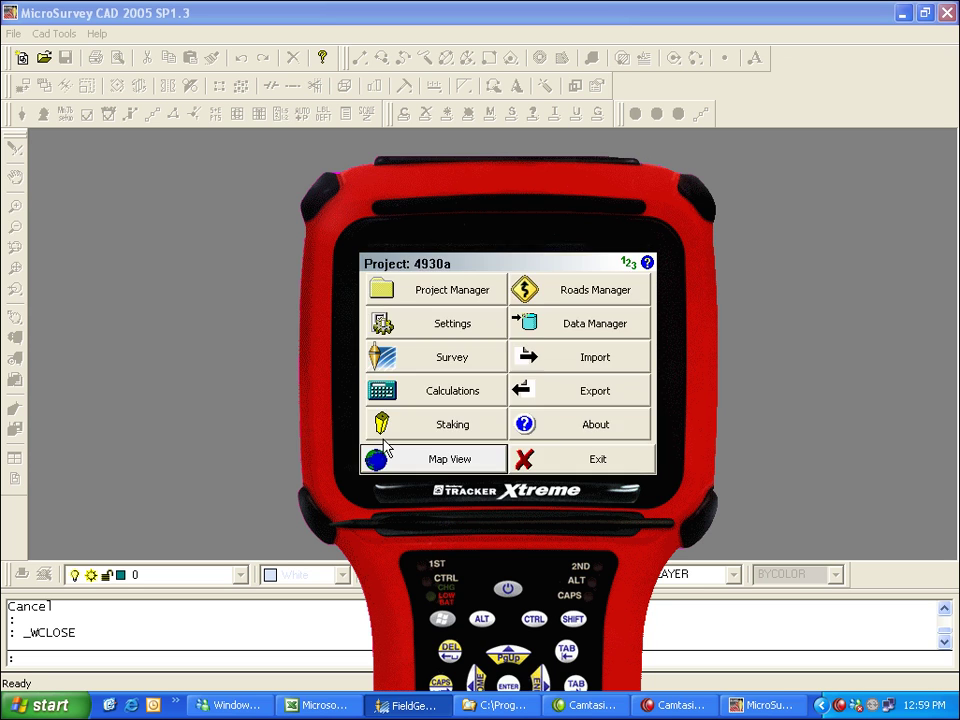
pyautogui.click(602, 395)
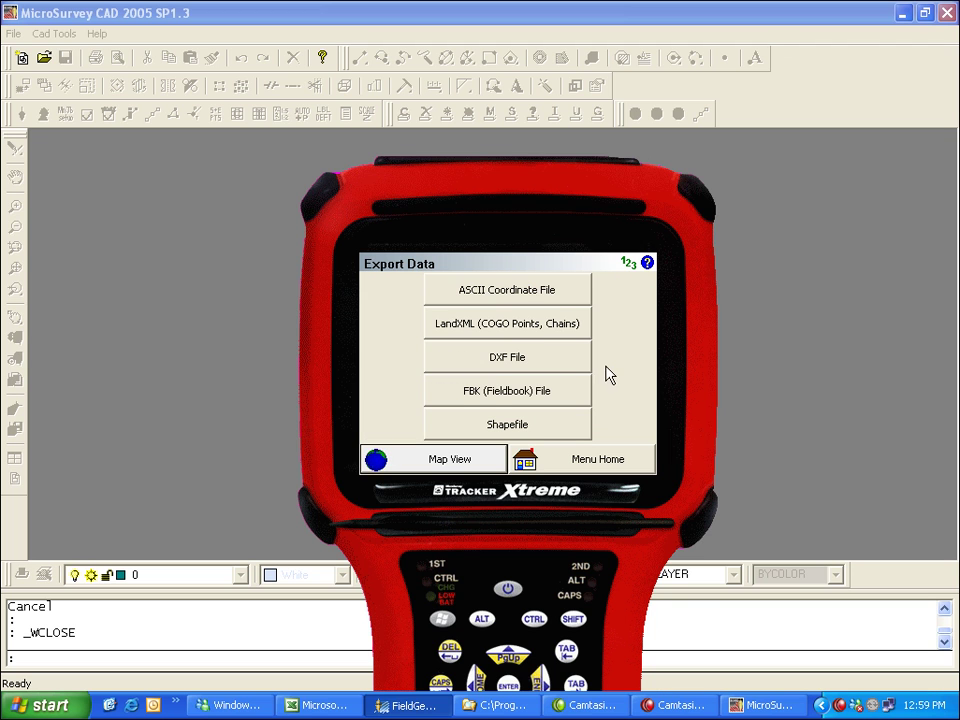
pyautogui.click(527, 291)
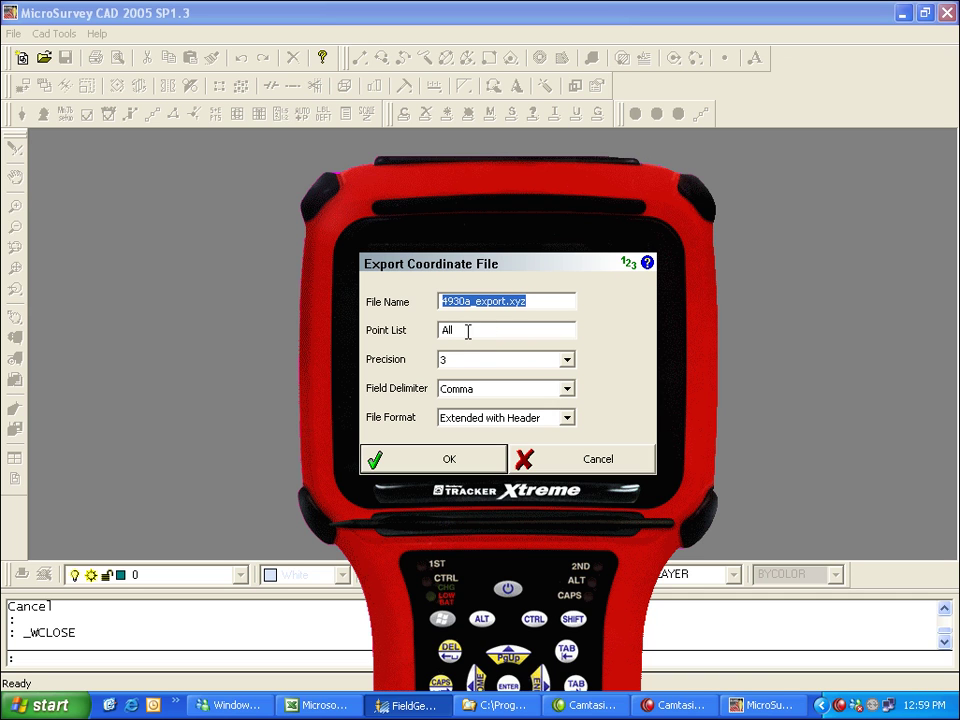
pyautogui.click(568, 364)
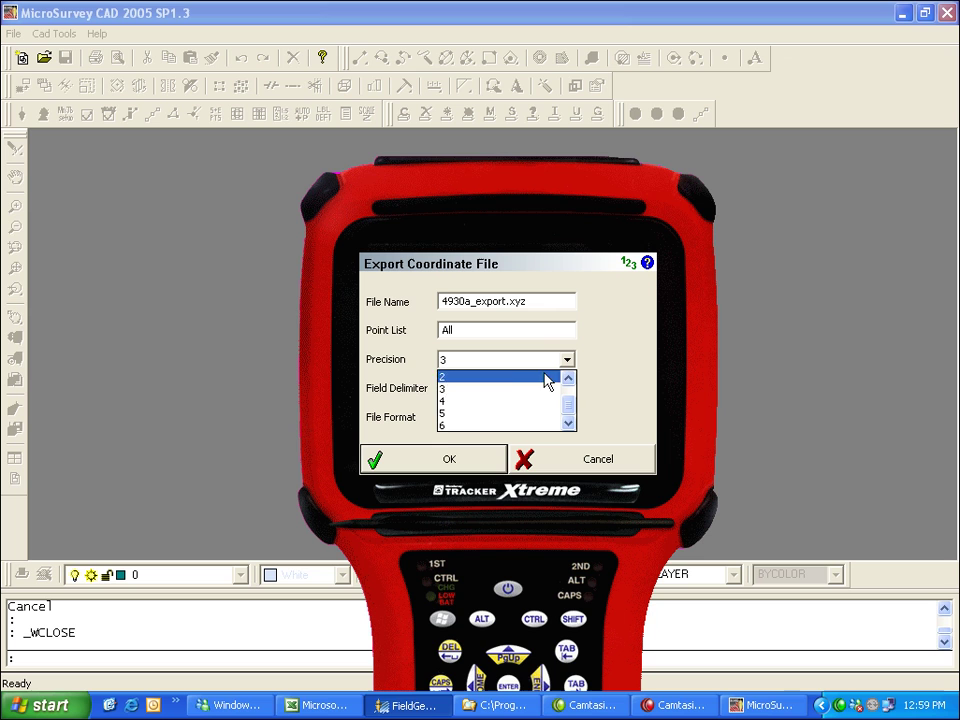
pyautogui.click(447, 426)
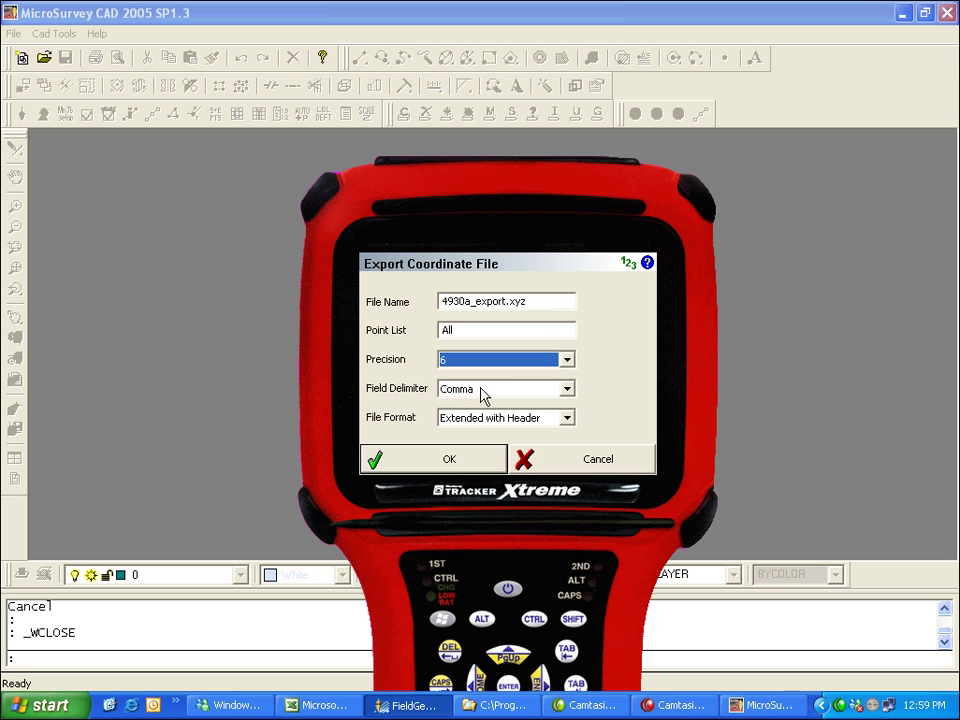
pyautogui.click(566, 420)
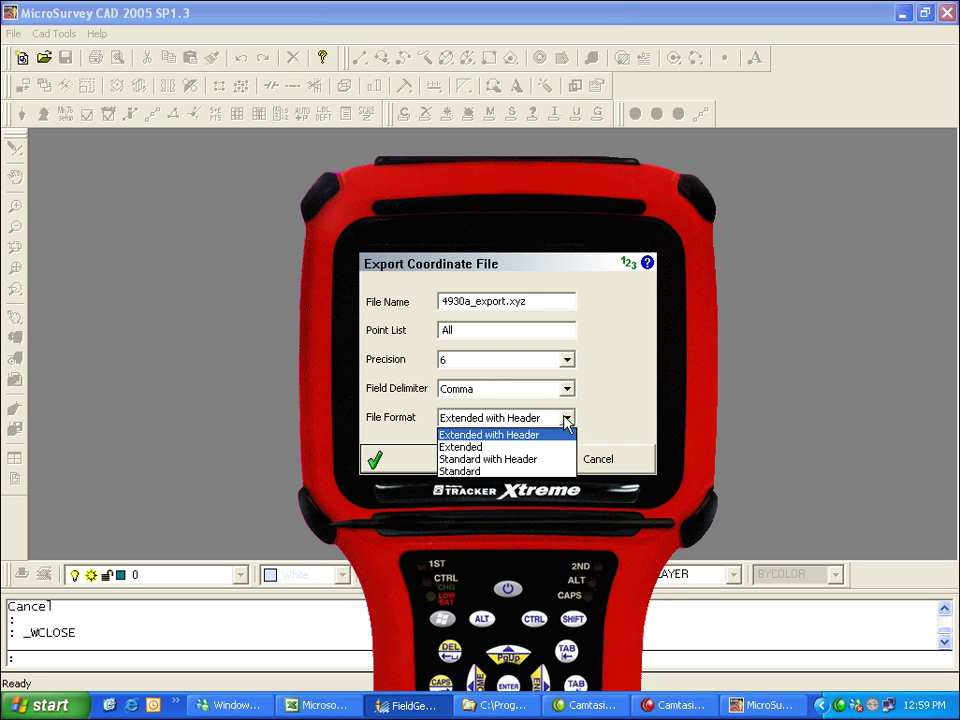
pyautogui.click(468, 472)
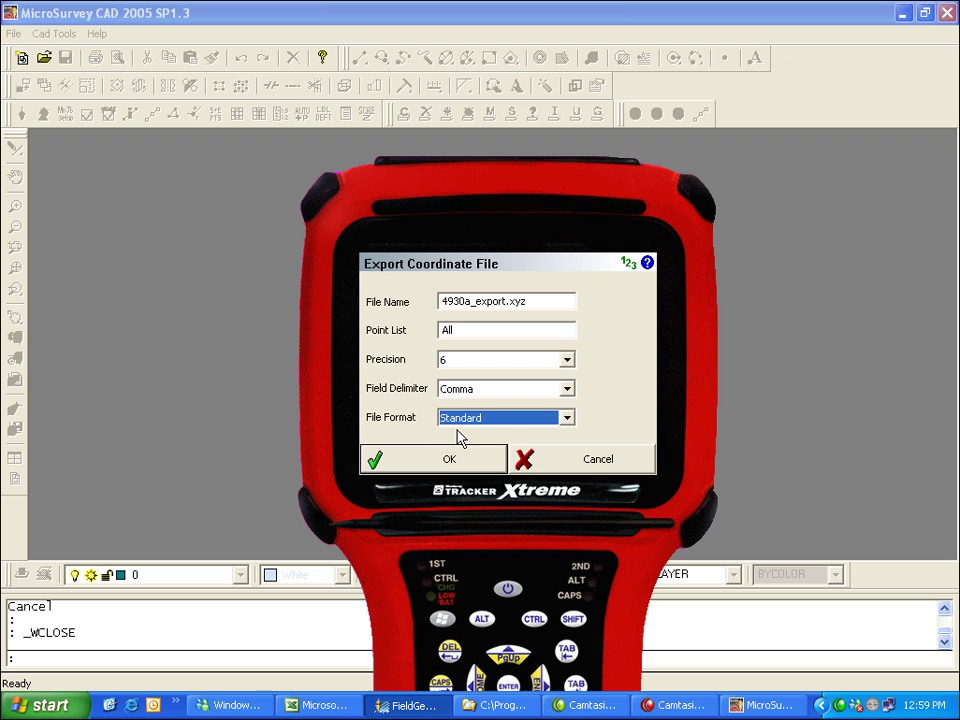
pyautogui.click(446, 461)
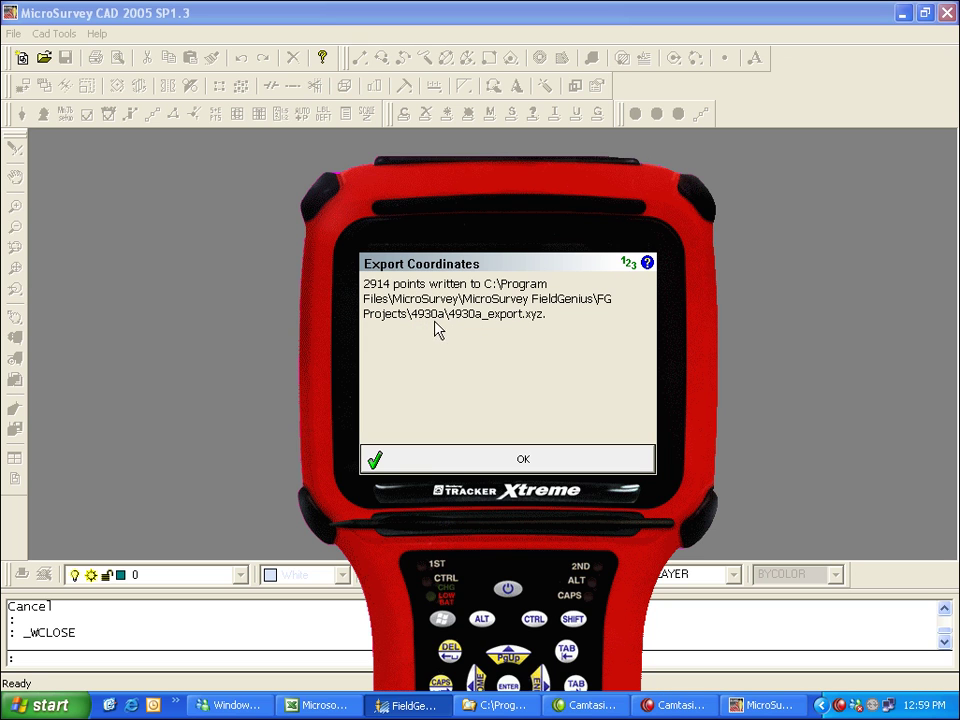
# Step: Dismiss the points confirmation and export lines and arcs, without points, to 4930a_export.dxf
pyautogui.click(456, 459)
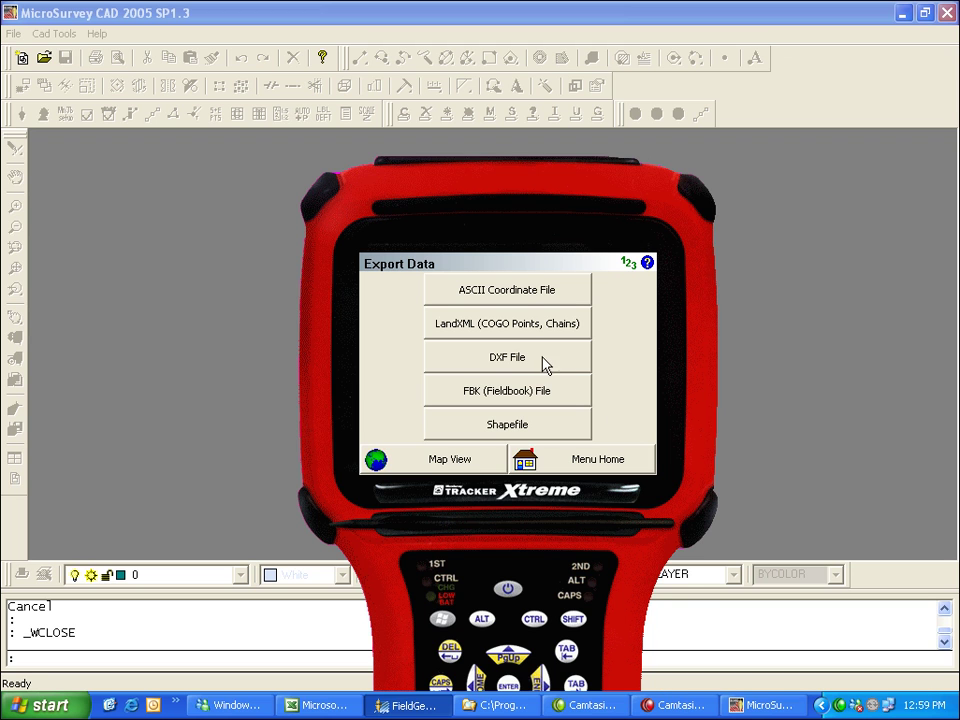
pyautogui.click(516, 362)
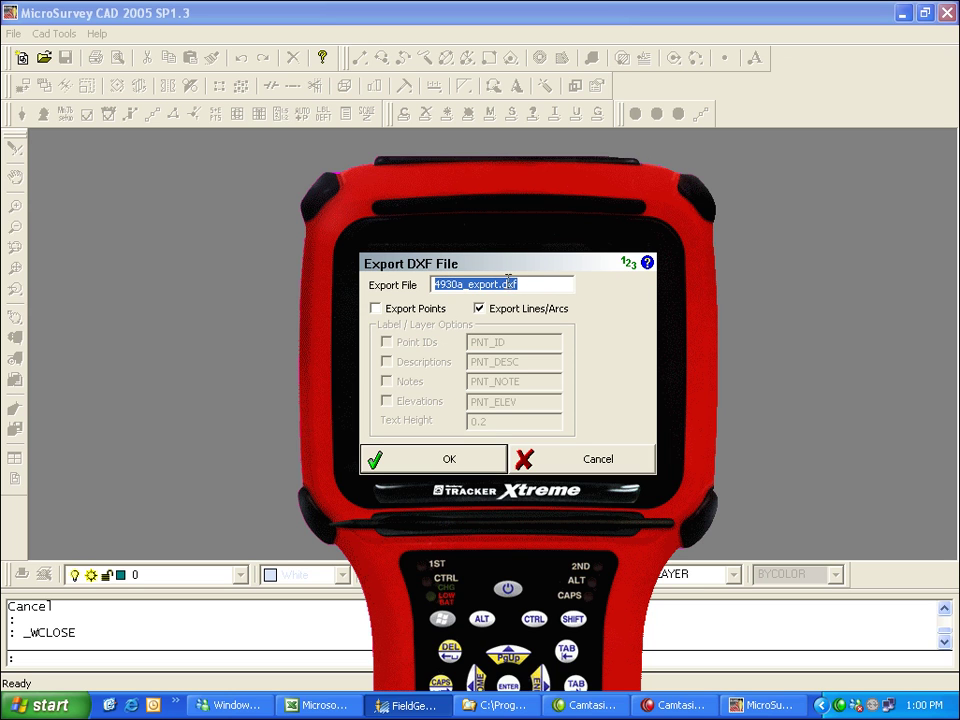
pyautogui.click(439, 461)
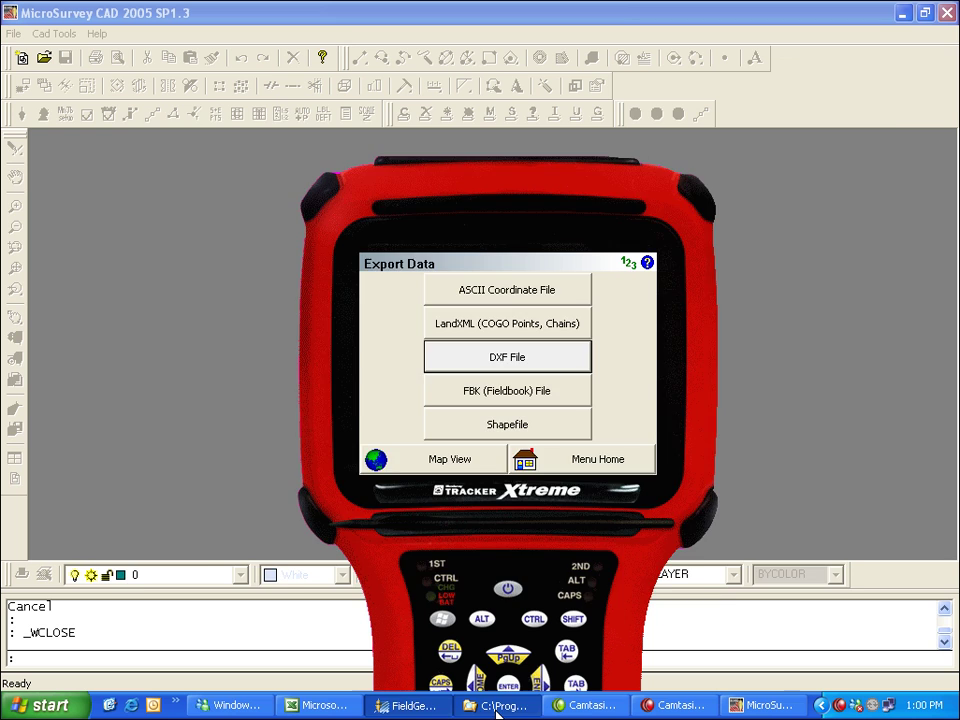
# Step: Bring up the 4930a project folder and view 4930a_export.xyz in Notepad, then close it
pyautogui.click(497, 706)
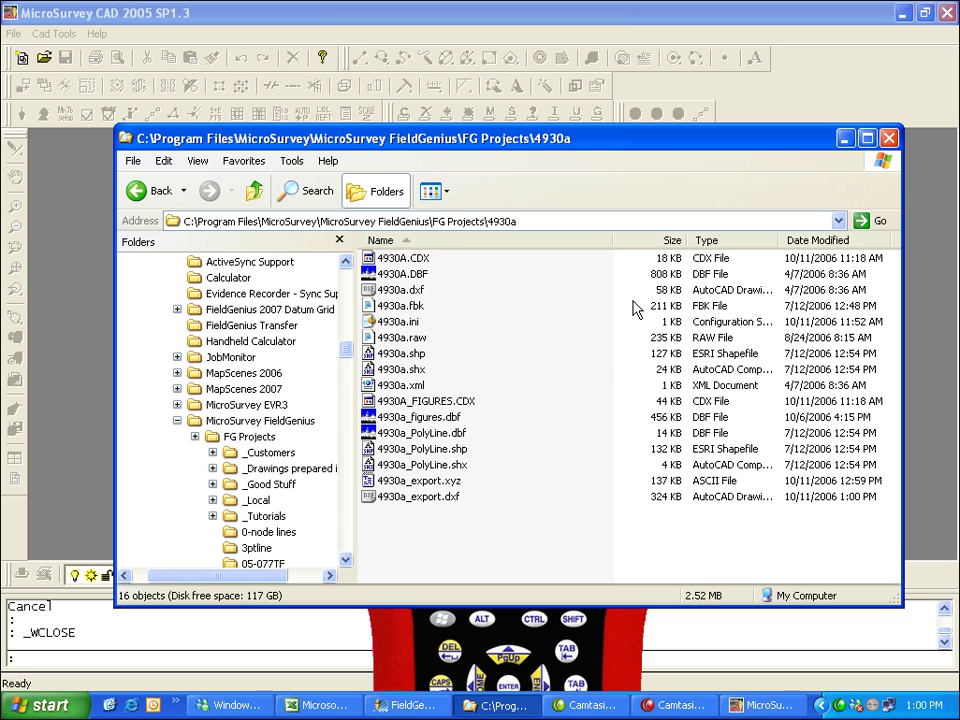
pyautogui.click(427, 483)
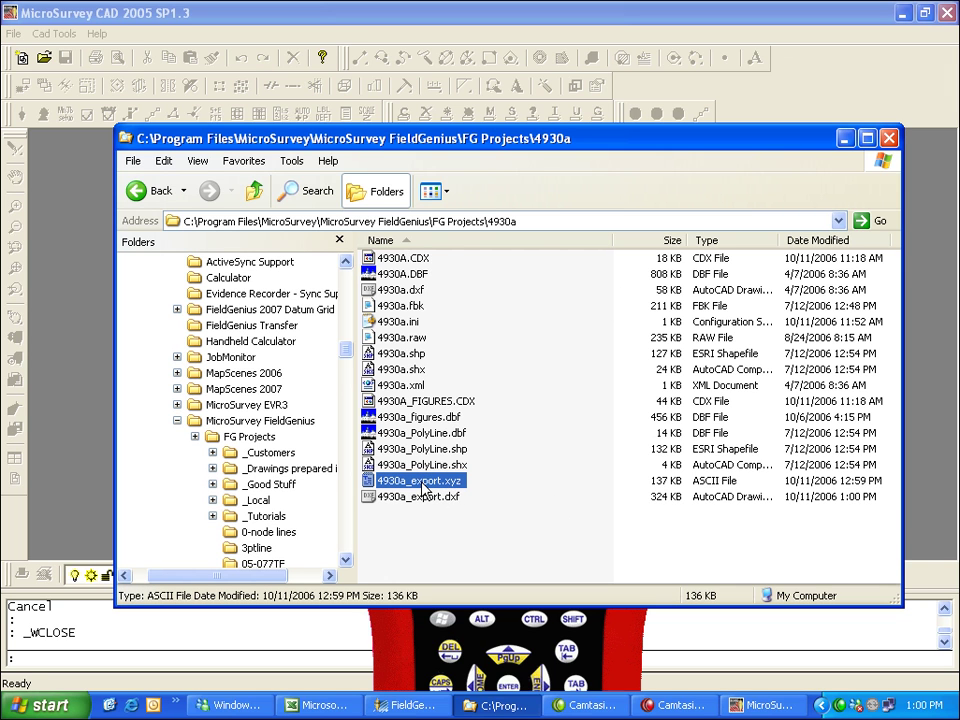
pyautogui.doubleClick(414, 487)
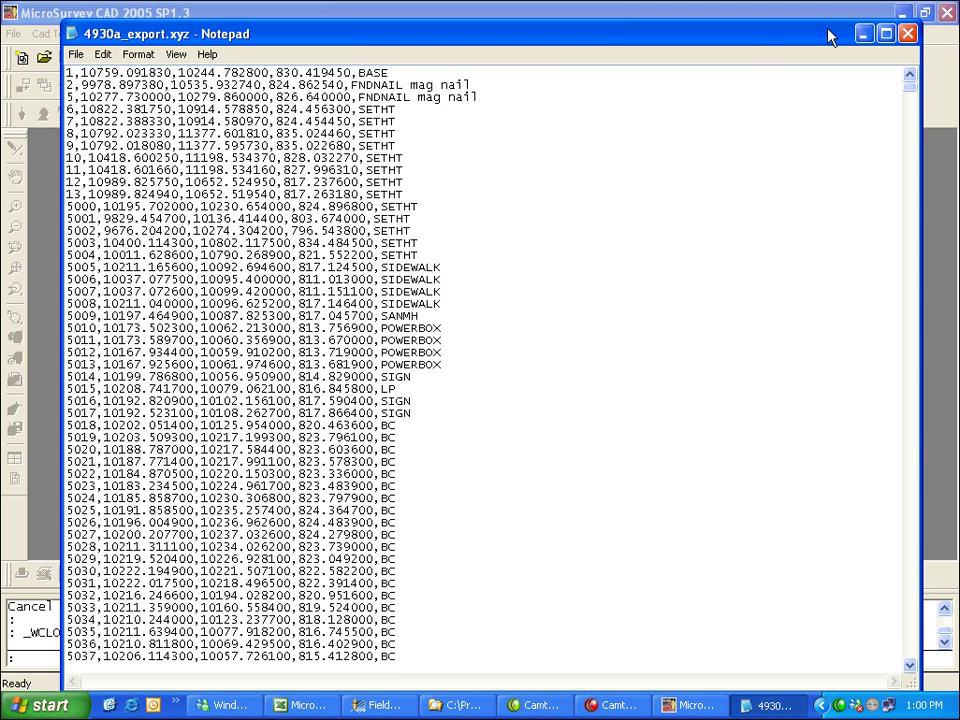
pyautogui.click(916, 17)
pyautogui.click(910, 43)
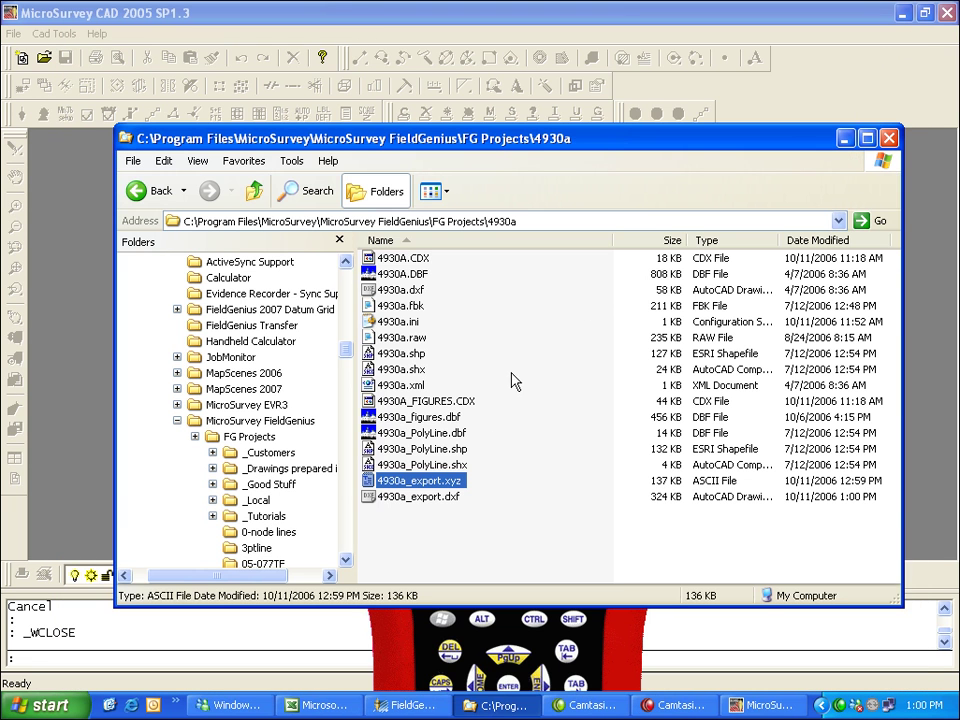
# Step: Open 4930a.raw in Notepad to review the raw data, then close it
pyautogui.click(425, 497)
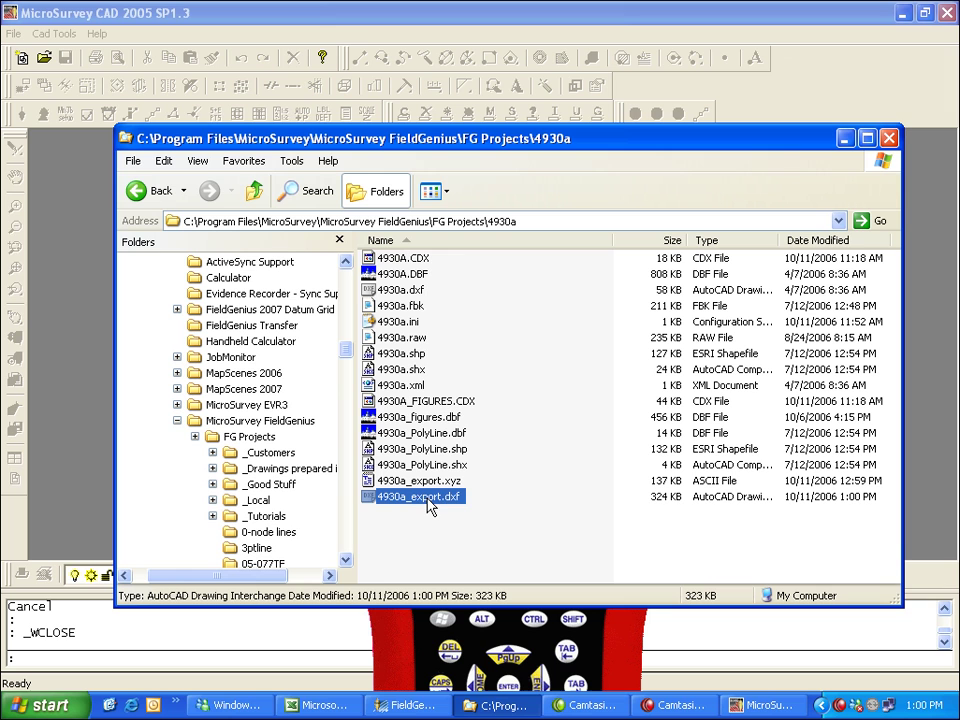
pyautogui.click(401, 339)
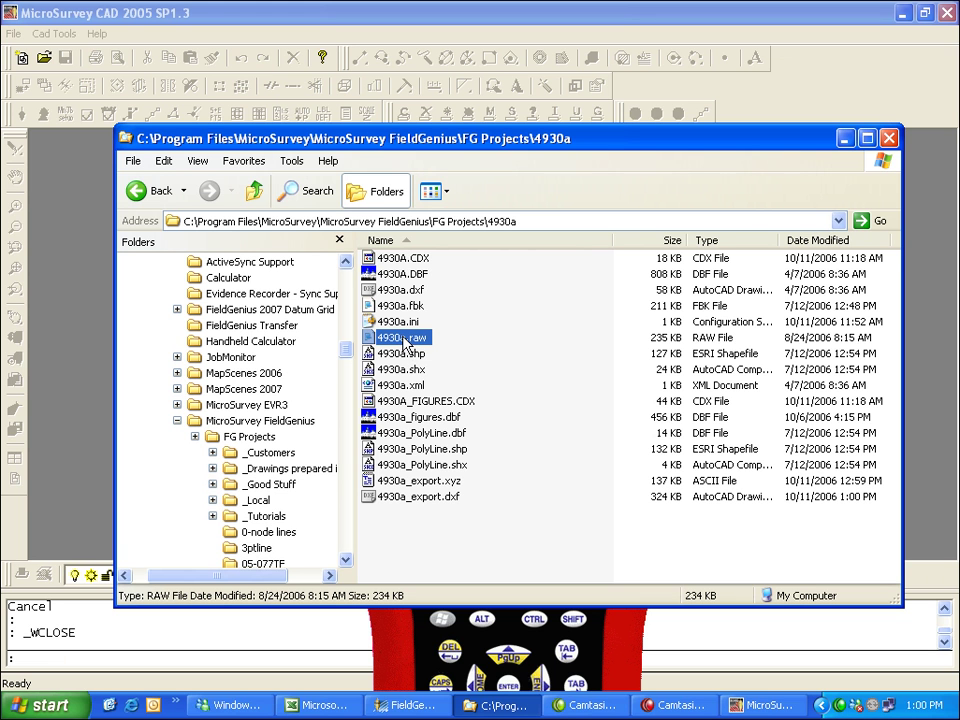
pyautogui.doubleClick(403, 339)
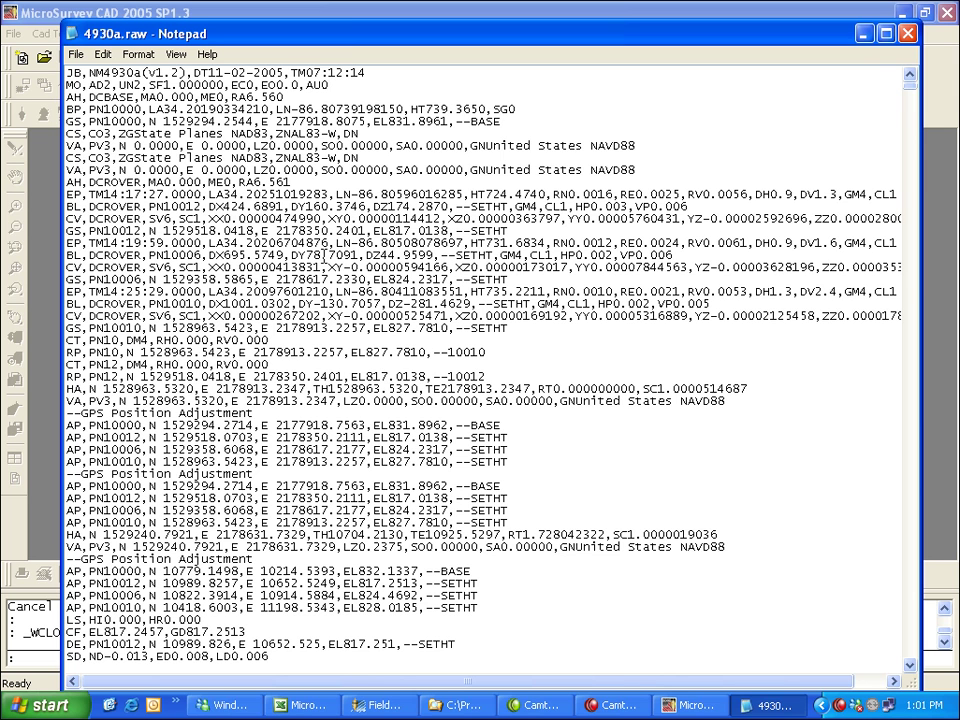
pyautogui.click(907, 33)
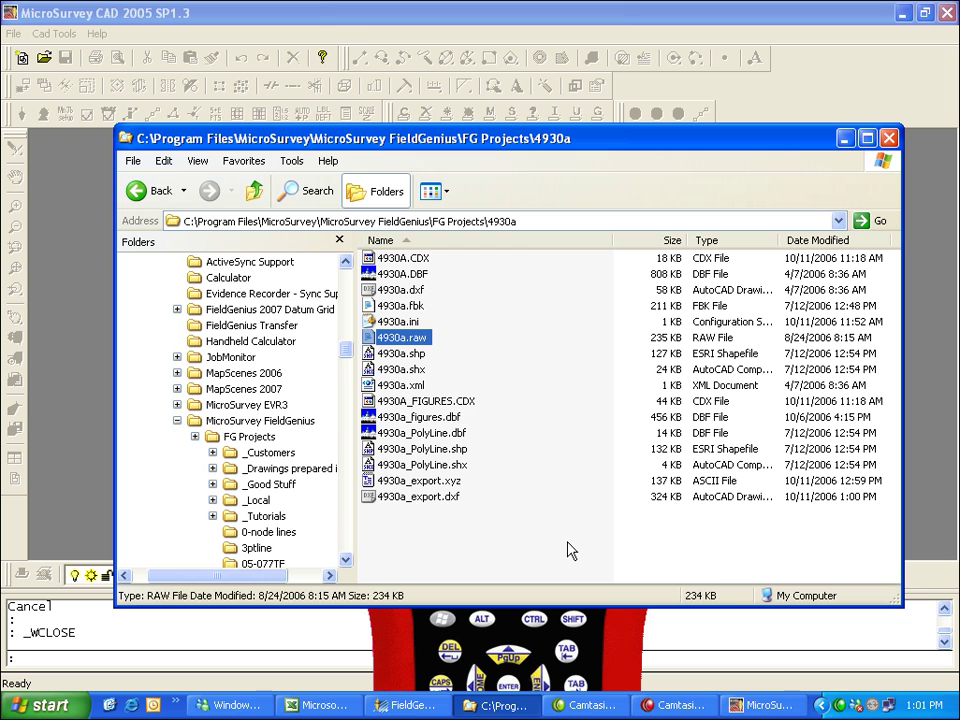
# Step: Switch to MicroSurvey CAD and open the Project Manager from the File menu
pyautogui.click(740, 10)
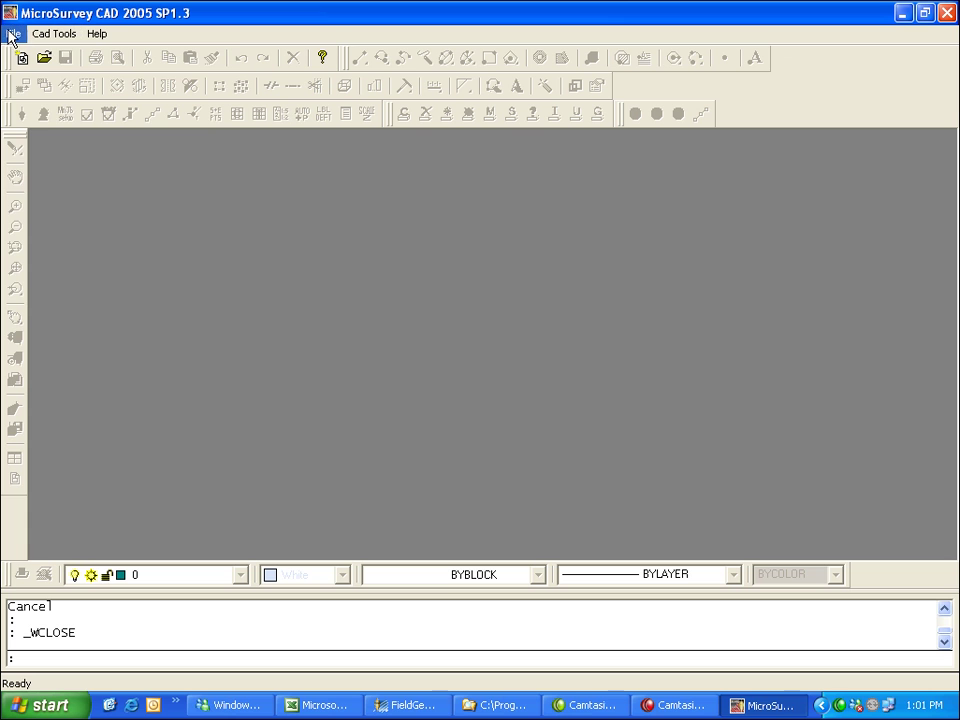
pyautogui.click(12, 35)
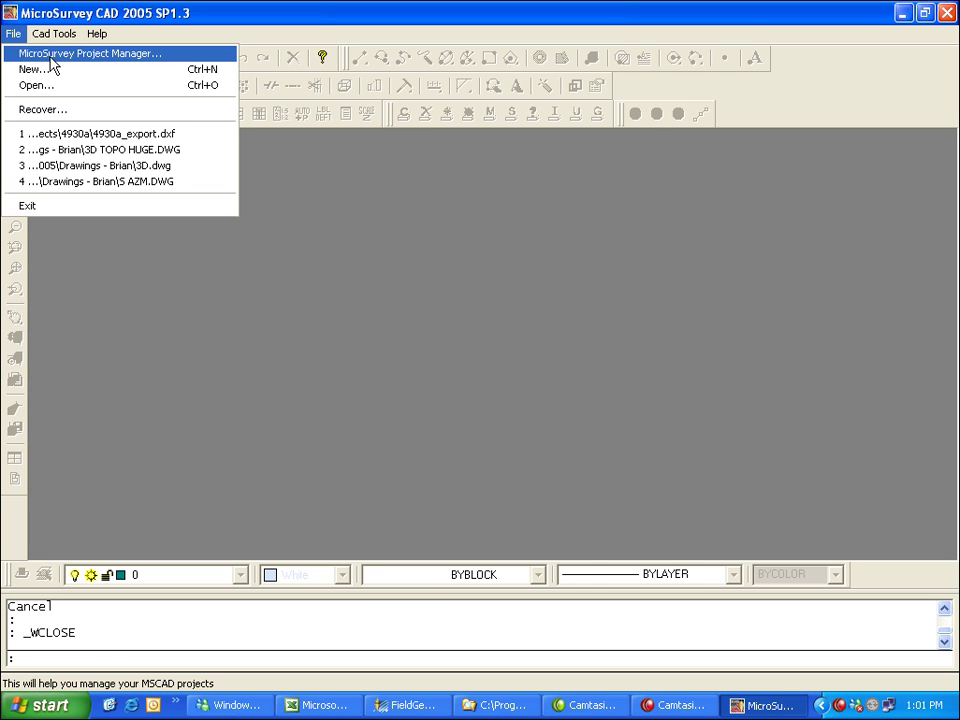
pyautogui.click(86, 62)
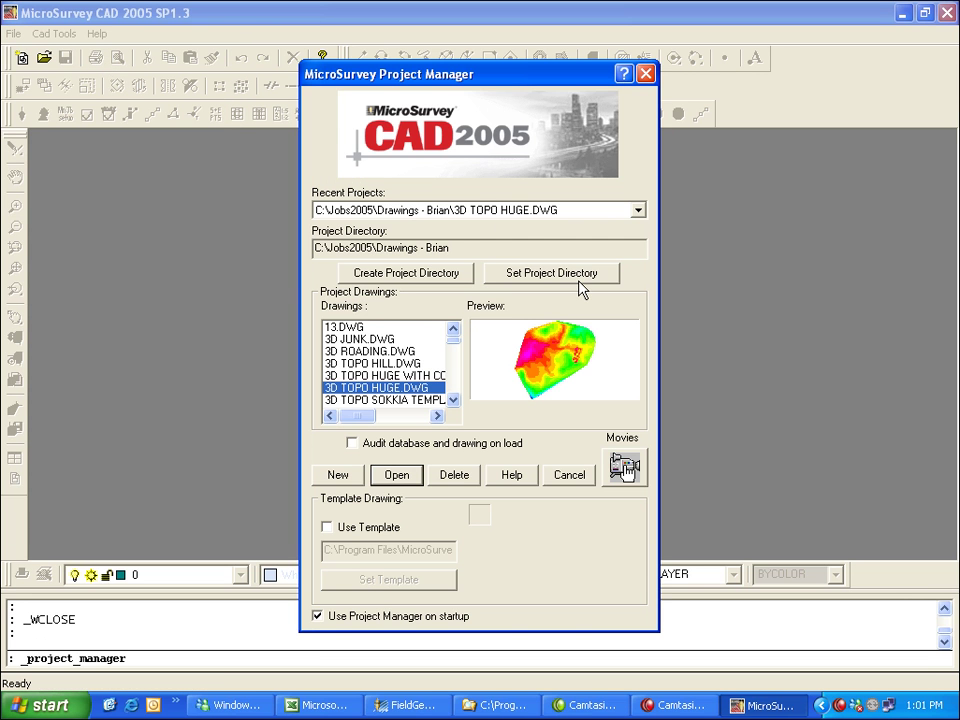
# Step: Browse to Program Files\MicroSurvey\MicroSurvey FieldGenius\FG Projects for a new project directory
pyautogui.click(557, 273)
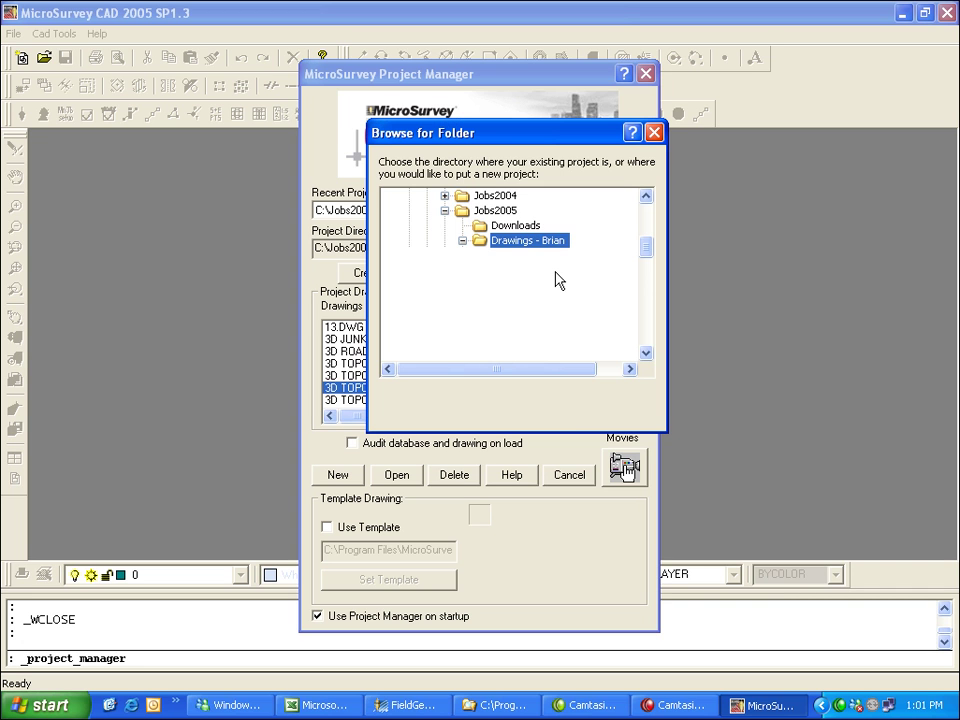
pyautogui.click(445, 212)
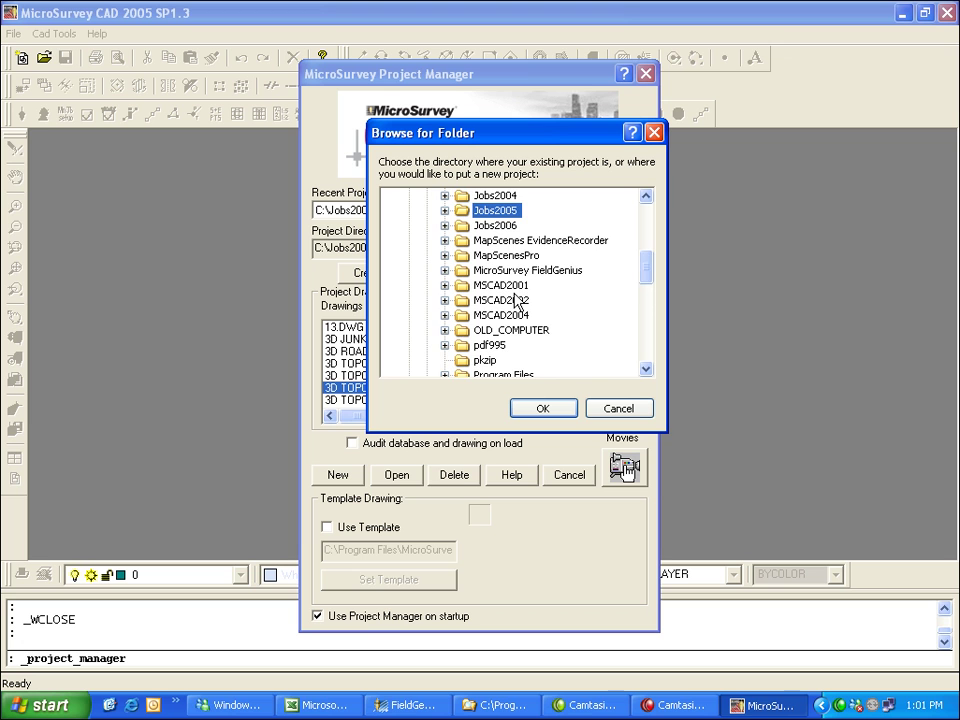
pyautogui.moveTo(645, 272); pyautogui.dragTo(648, 298)
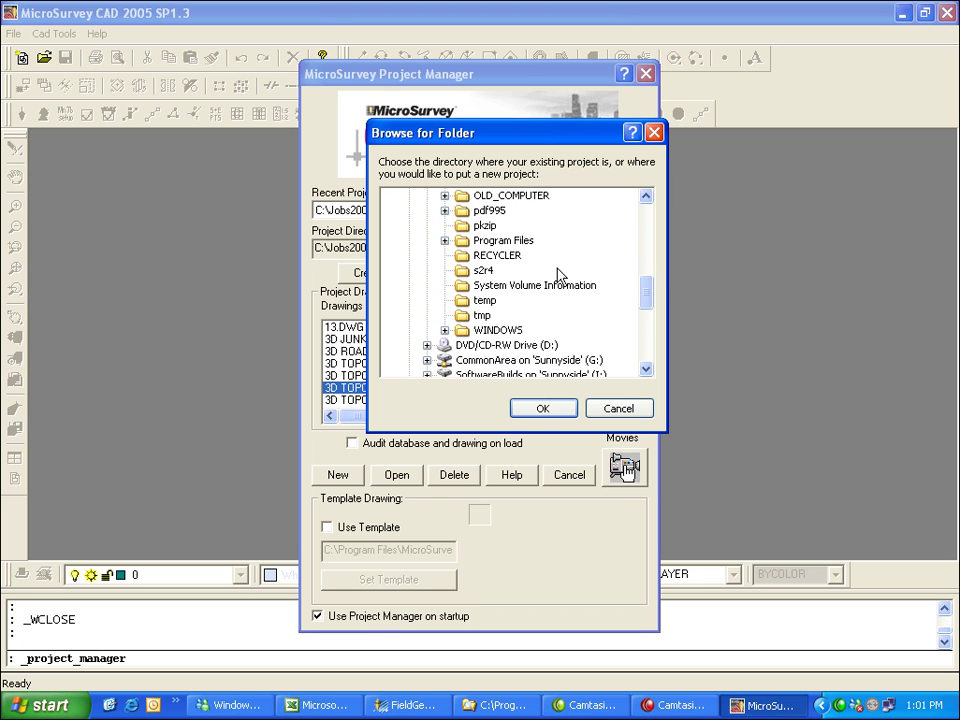
pyautogui.click(445, 240)
pyautogui.moveTo(643, 241); pyautogui.dragTo(649, 290)
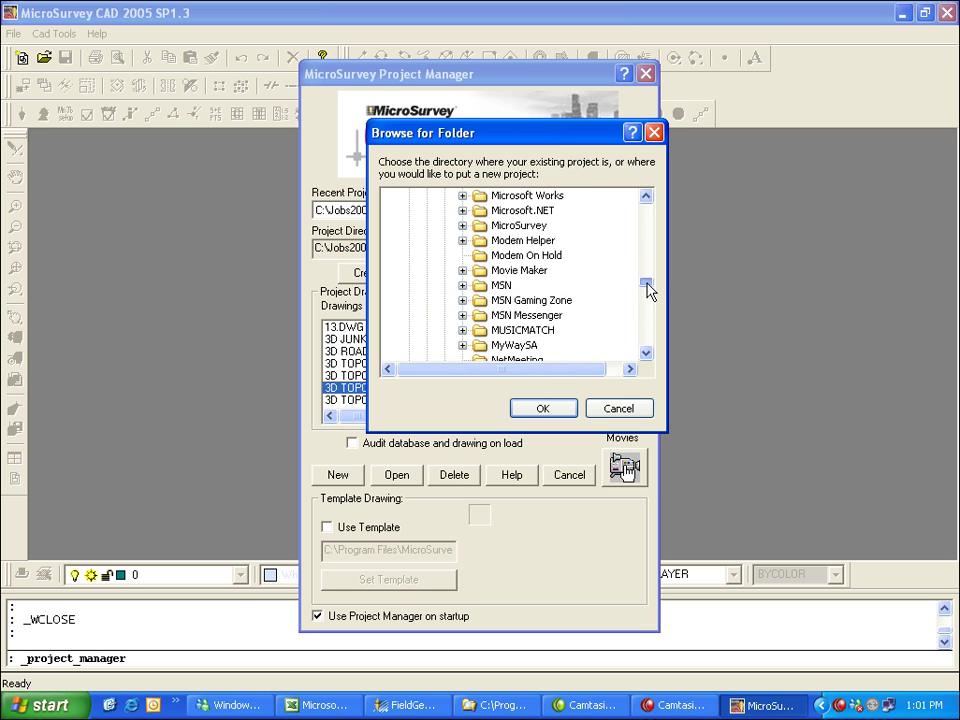
pyautogui.click(461, 225)
pyautogui.click(646, 353)
pyautogui.click(646, 353)
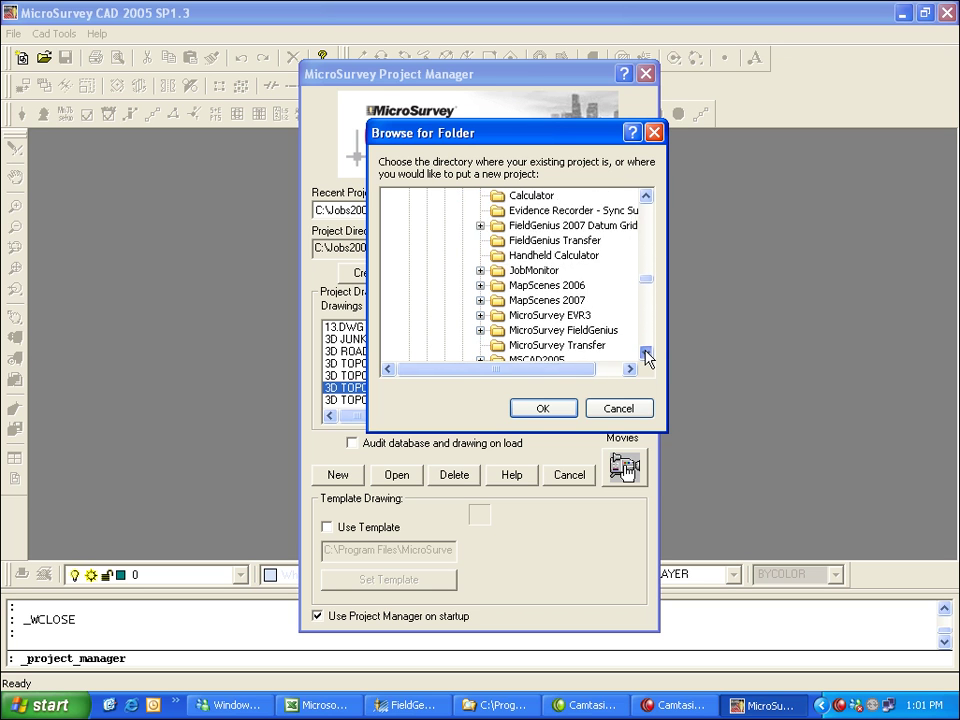
pyautogui.scroll(-1, 646, 353)
pyautogui.click(480, 285)
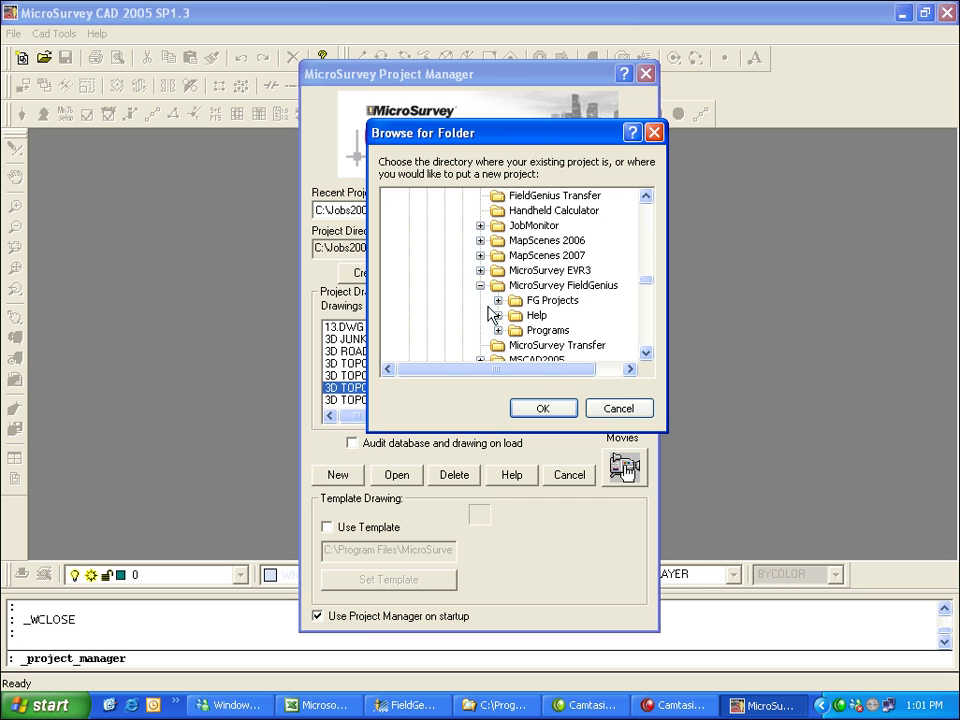
pyautogui.click(499, 302)
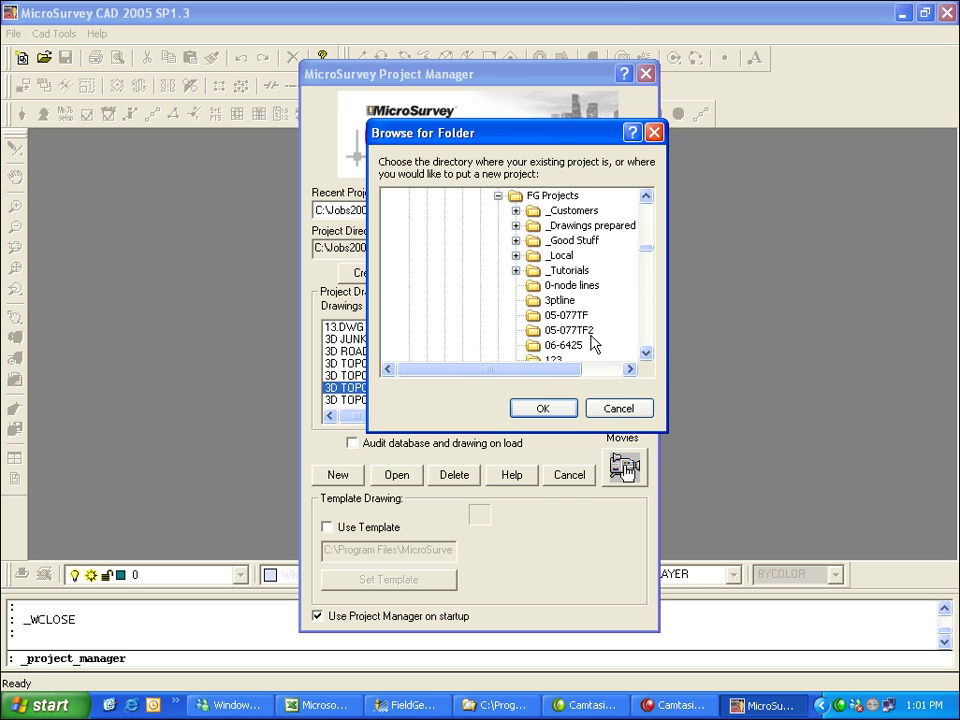
pyautogui.click(646, 352)
pyautogui.click(646, 352)
pyautogui.click(646, 352)
pyautogui.click(646, 352)
pyautogui.moveTo(646, 352); pyautogui.dragTo(646, 353)
# Step: Set 4930a as the project directory and open the 4930A_EXPORT.DXF drawing
pyautogui.click(557, 287)
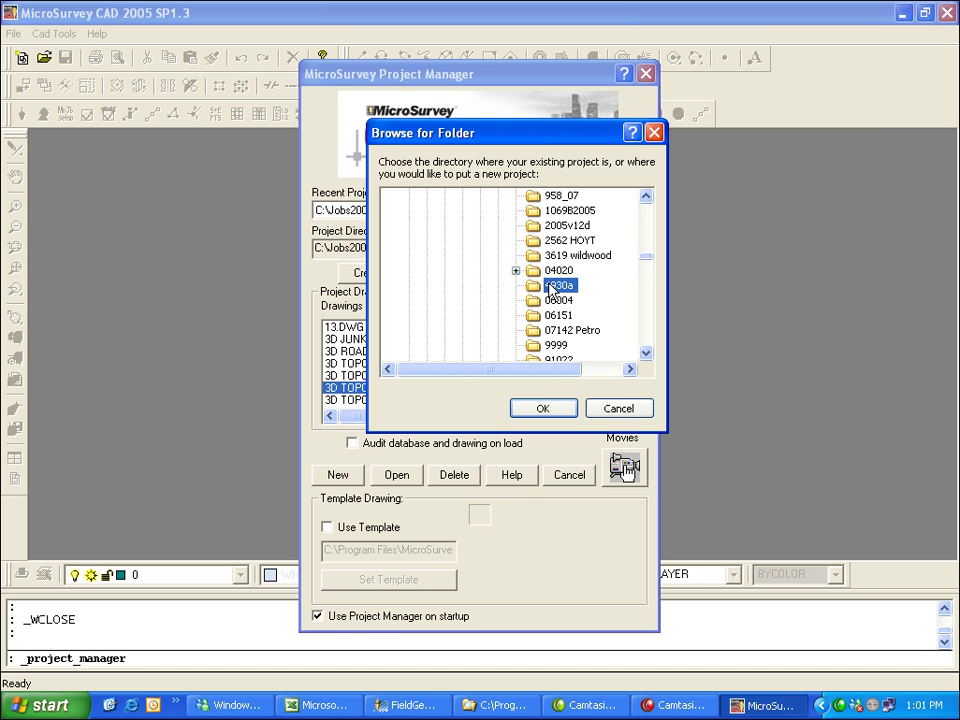
pyautogui.click(540, 408)
pyautogui.click(378, 341)
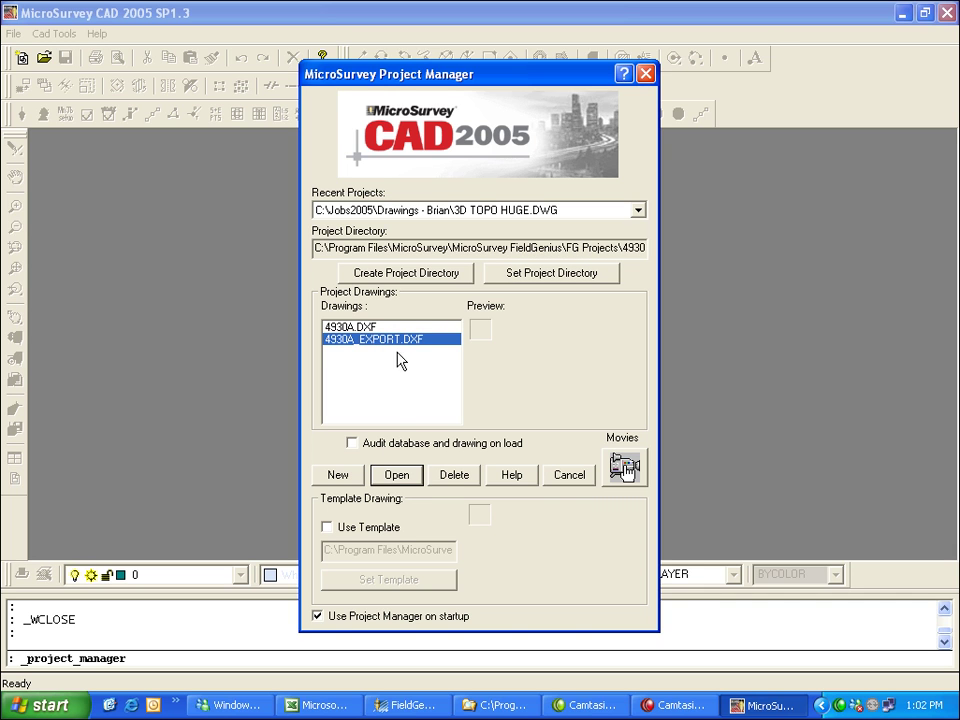
pyautogui.click(398, 476)
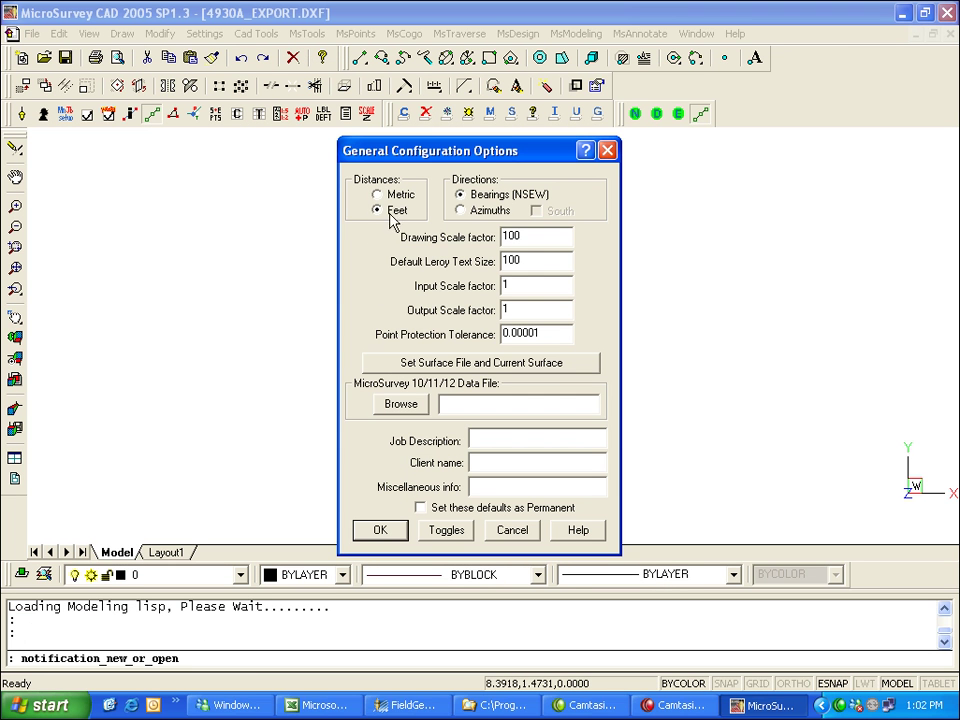
# Step: Set the drawing scale factor to 50 and zoom to the extents of the line work
pyautogui.doubleClick(539, 237)
pyautogui.write('50')
pyautogui.click(380, 530)
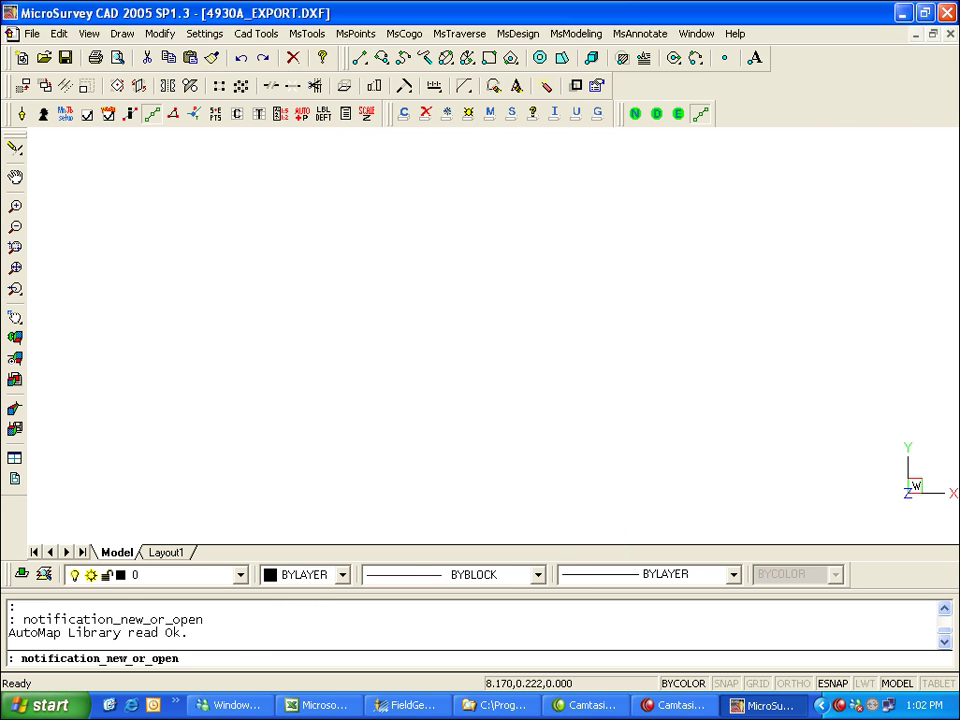
pyautogui.click(20, 268)
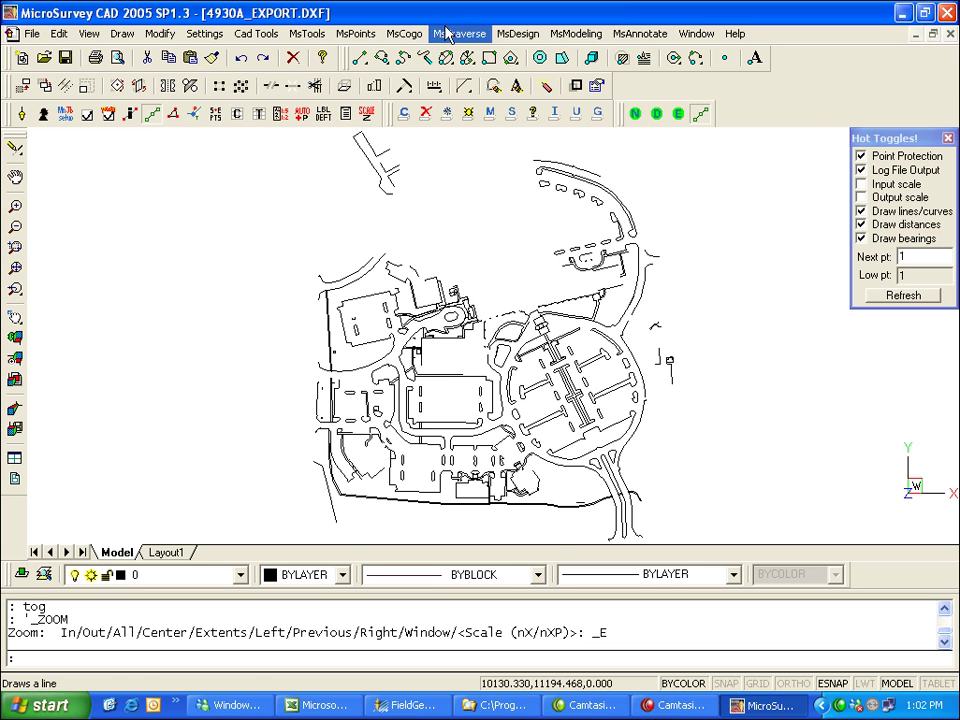
# Step: Import 4930a_export.xyz as comma-delimited Pt#,North,East,Elev,Desc coordinates
pyautogui.click(345, 34)
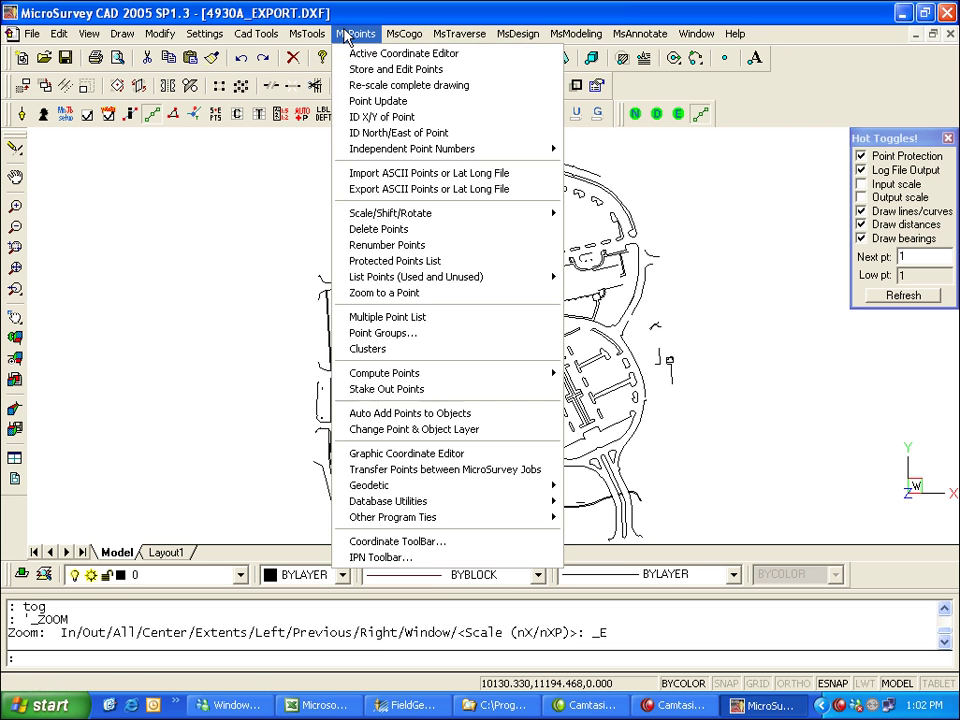
pyautogui.click(446, 176)
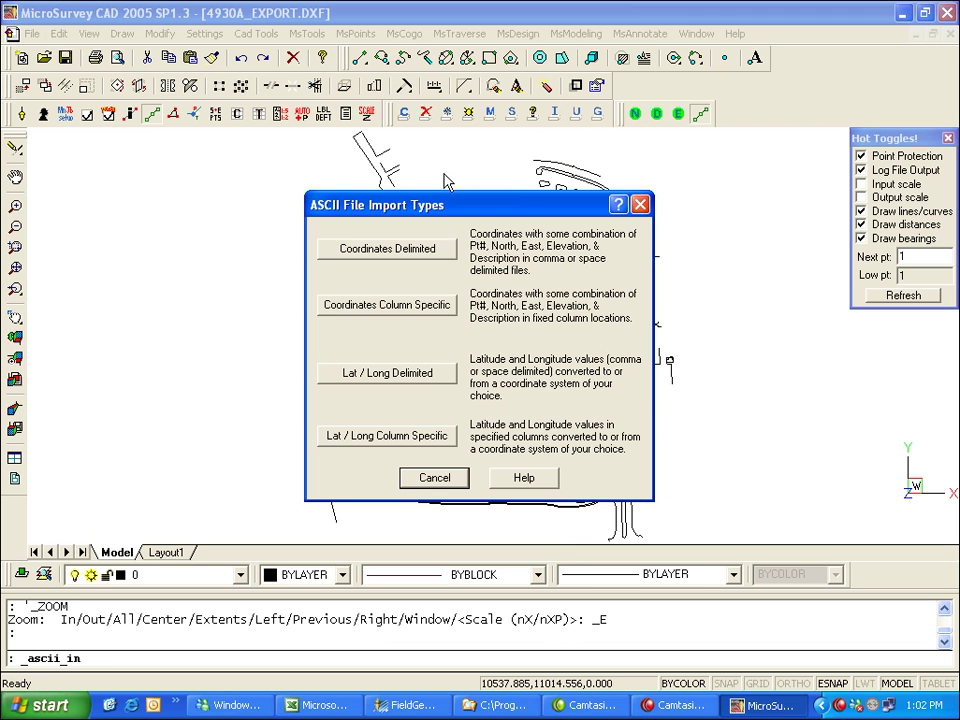
pyautogui.click(372, 250)
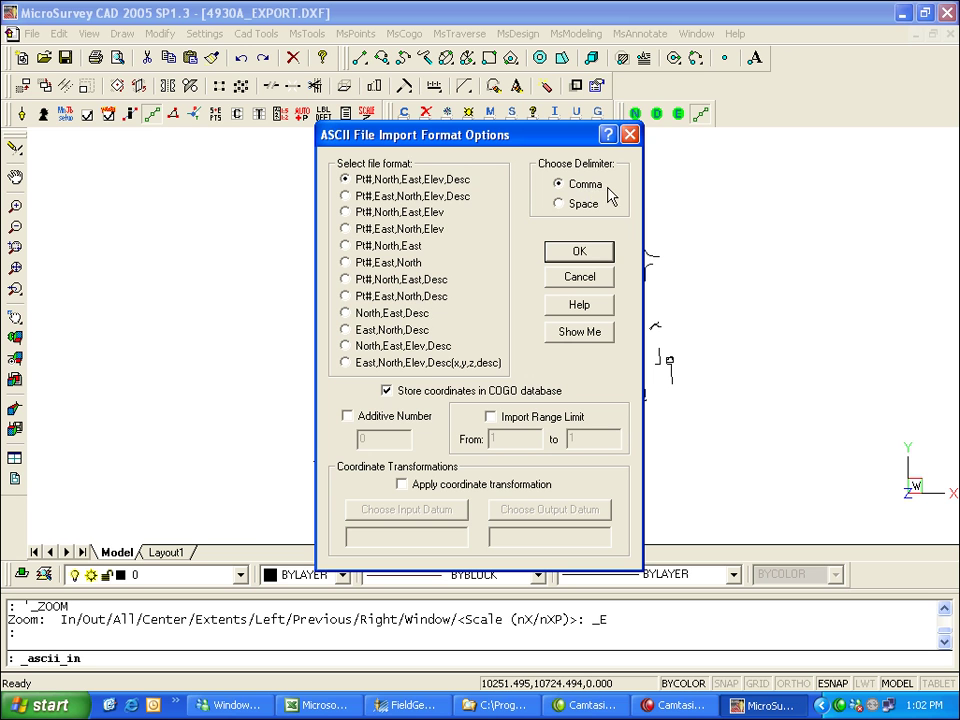
pyautogui.click(578, 254)
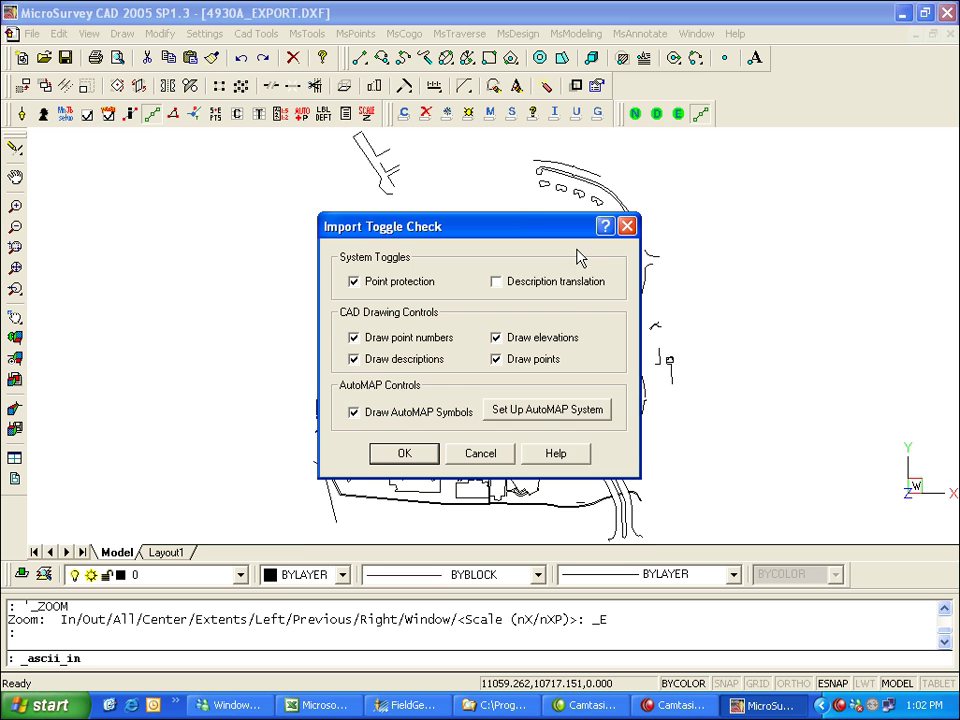
pyautogui.click(402, 453)
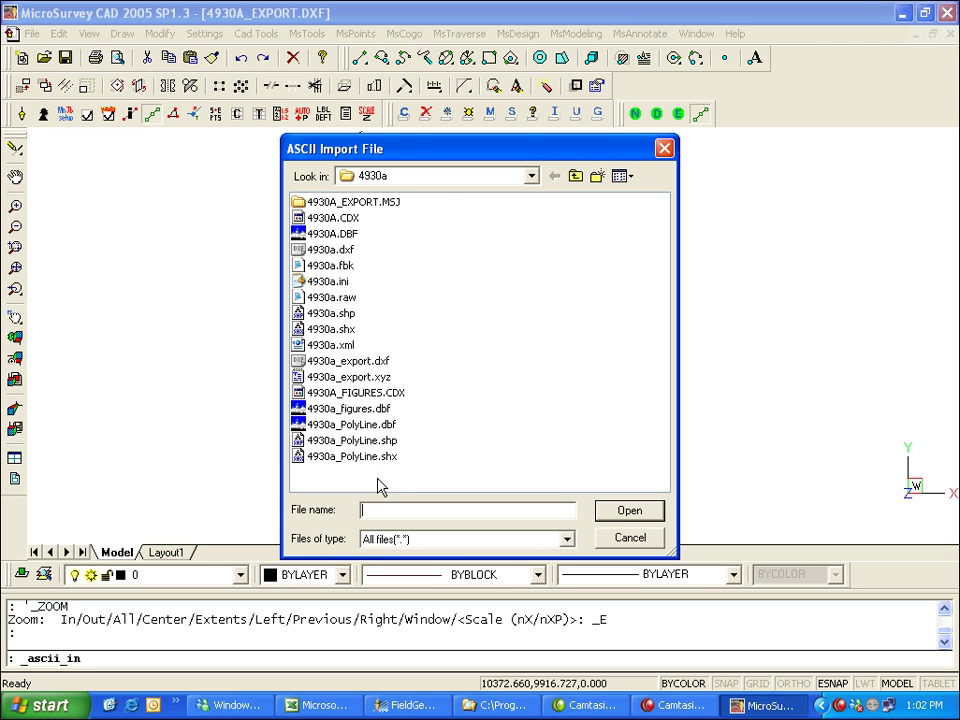
pyautogui.click(366, 377)
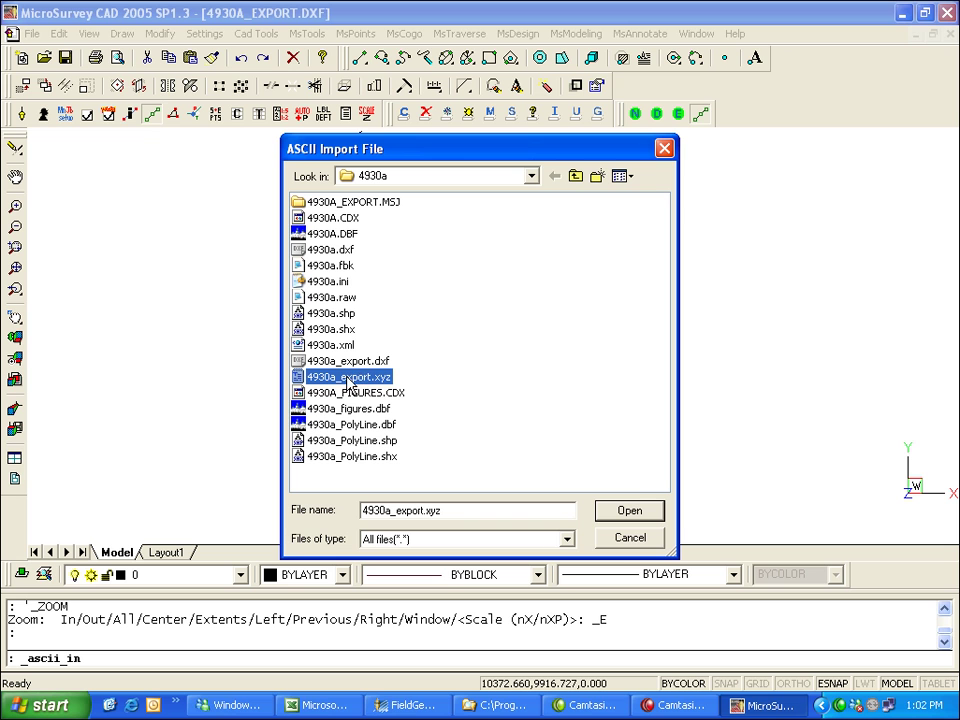
pyautogui.click(630, 513)
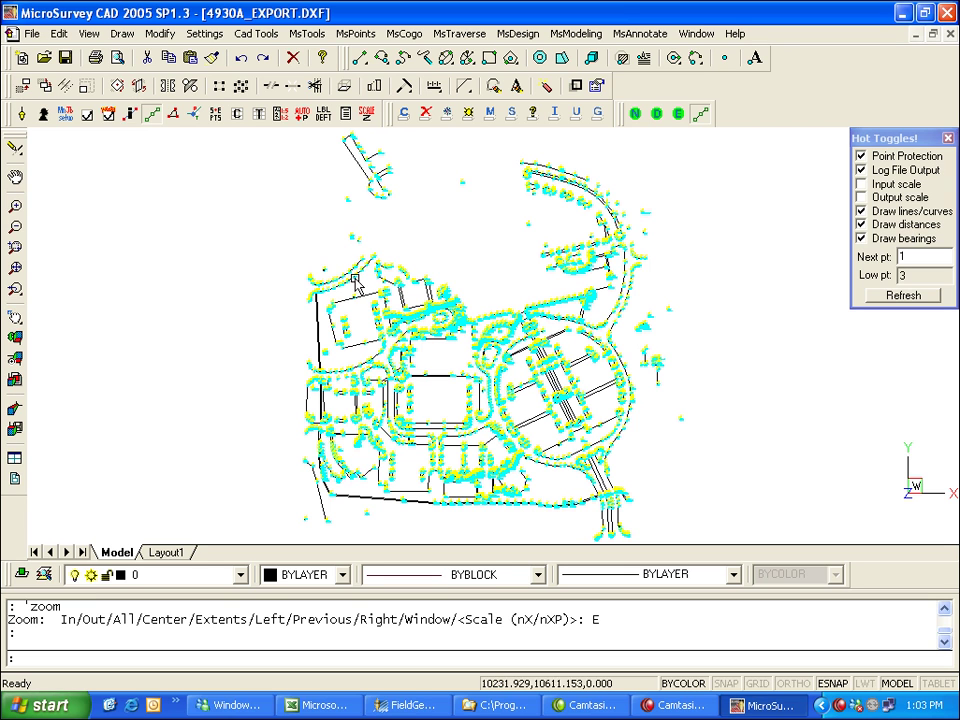
# Step: Turn off grips and check a line's bearing and distances in CAD Line Computations
pyautogui.click(705, 115)
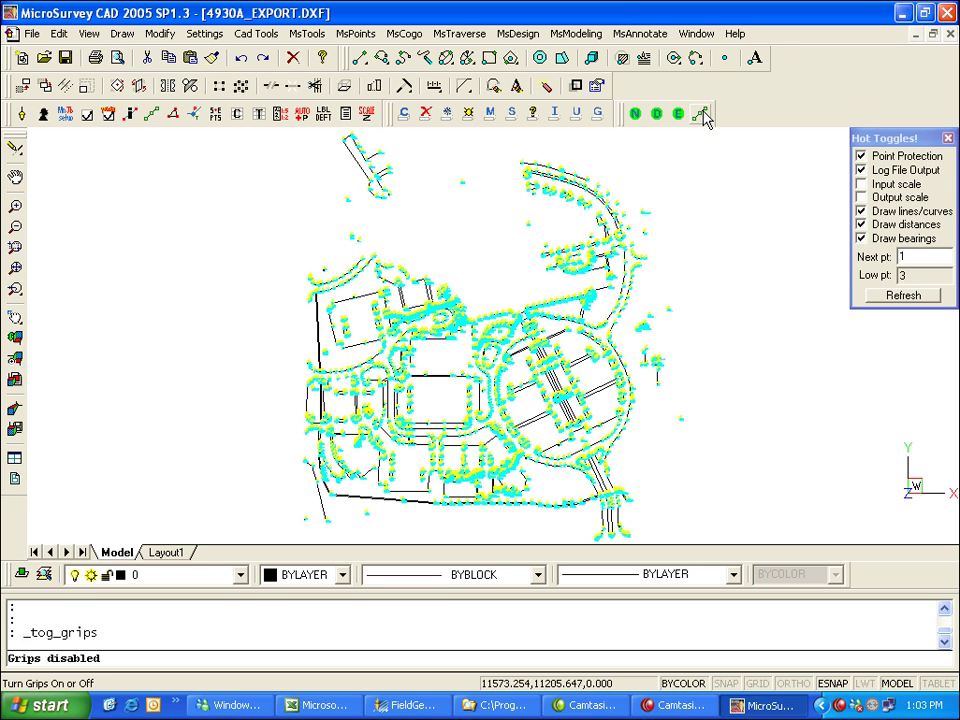
pyautogui.doubleClick(345, 304)
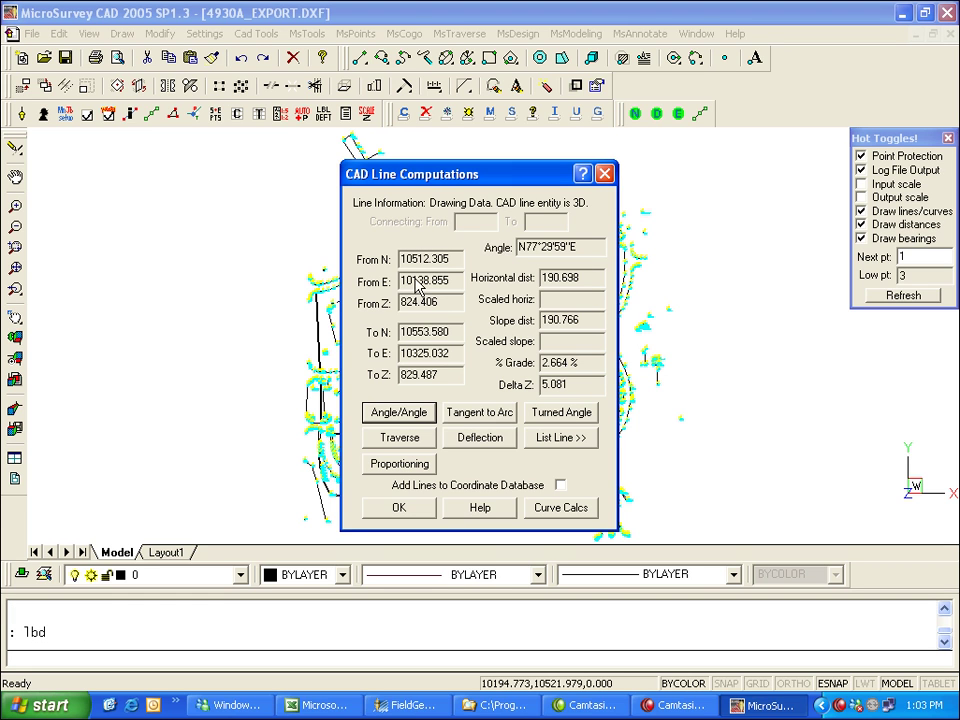
pyautogui.click(604, 175)
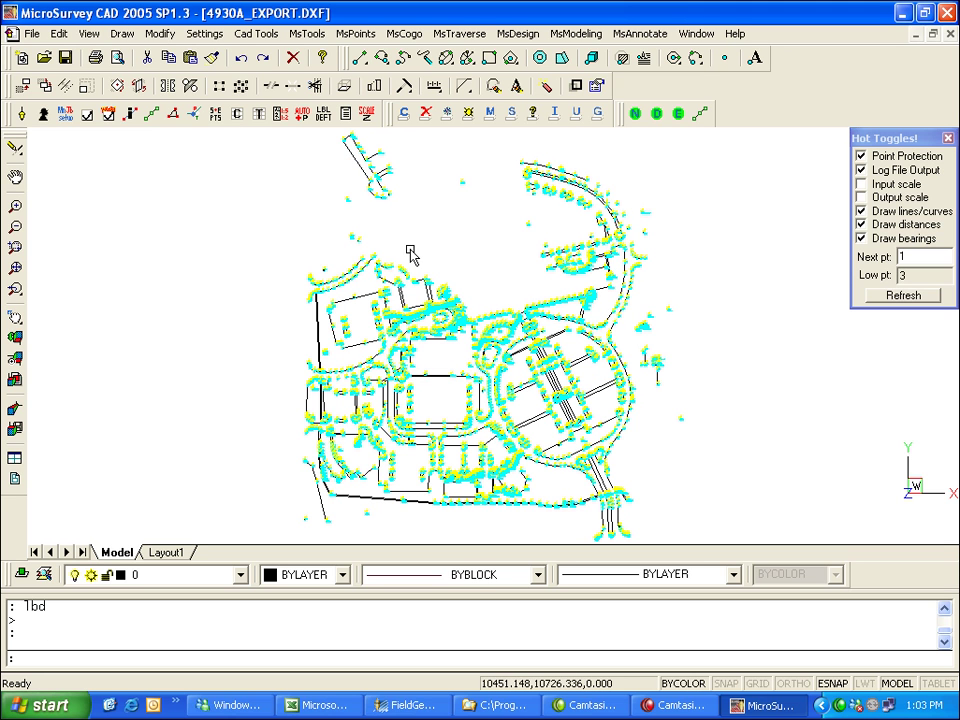
# Step: Run Auto Add Points to Objects on all entities, then cancel the follow-up prompt
pyautogui.click(356, 33)
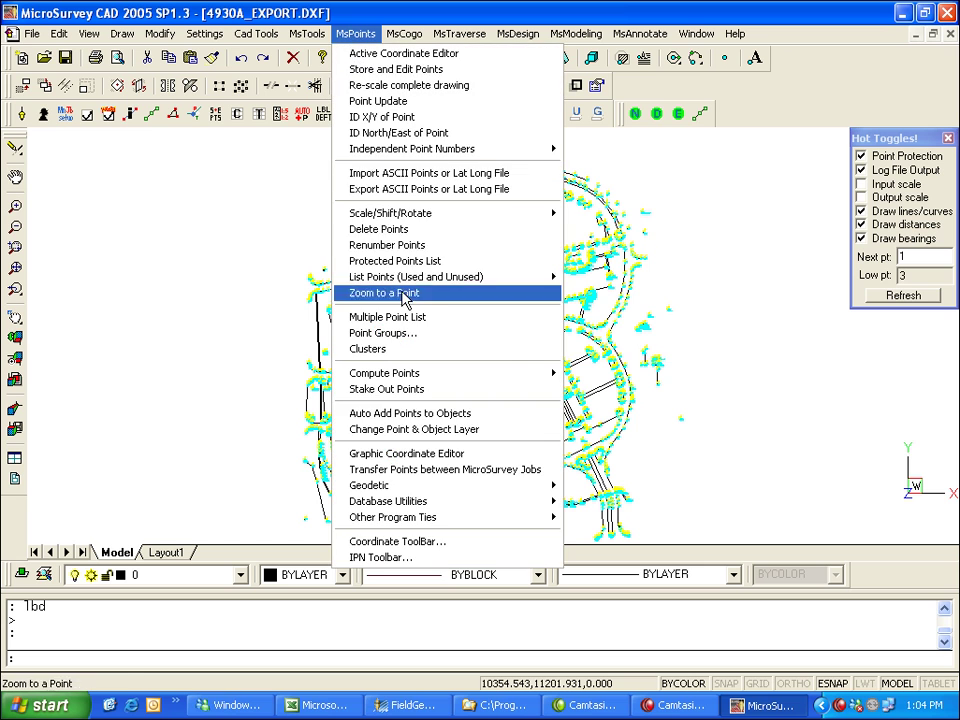
pyautogui.click(429, 415)
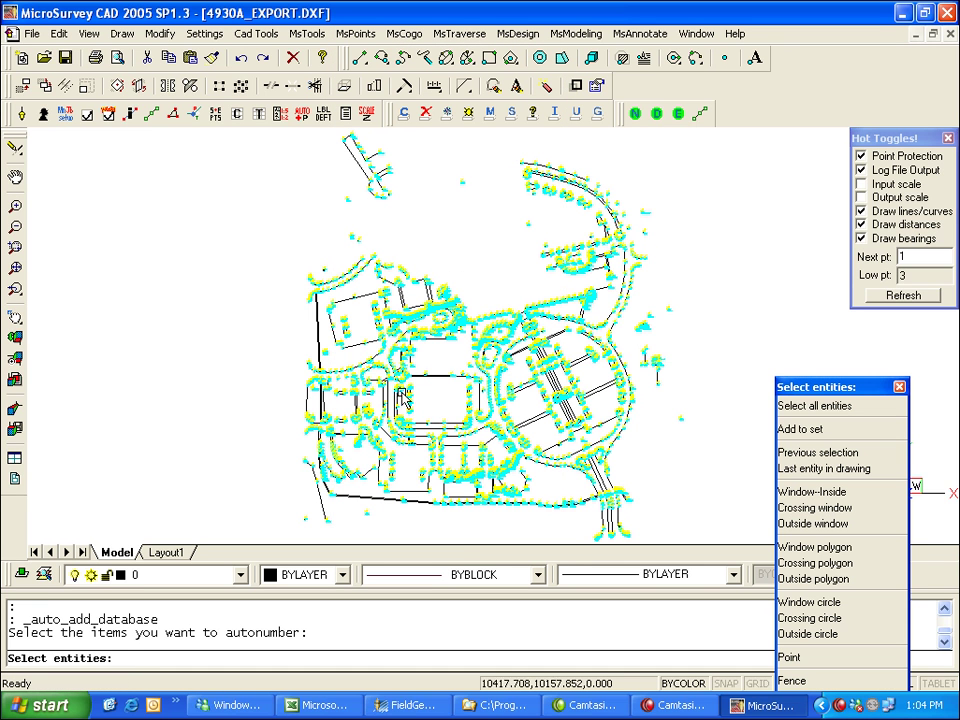
pyautogui.click(808, 405)
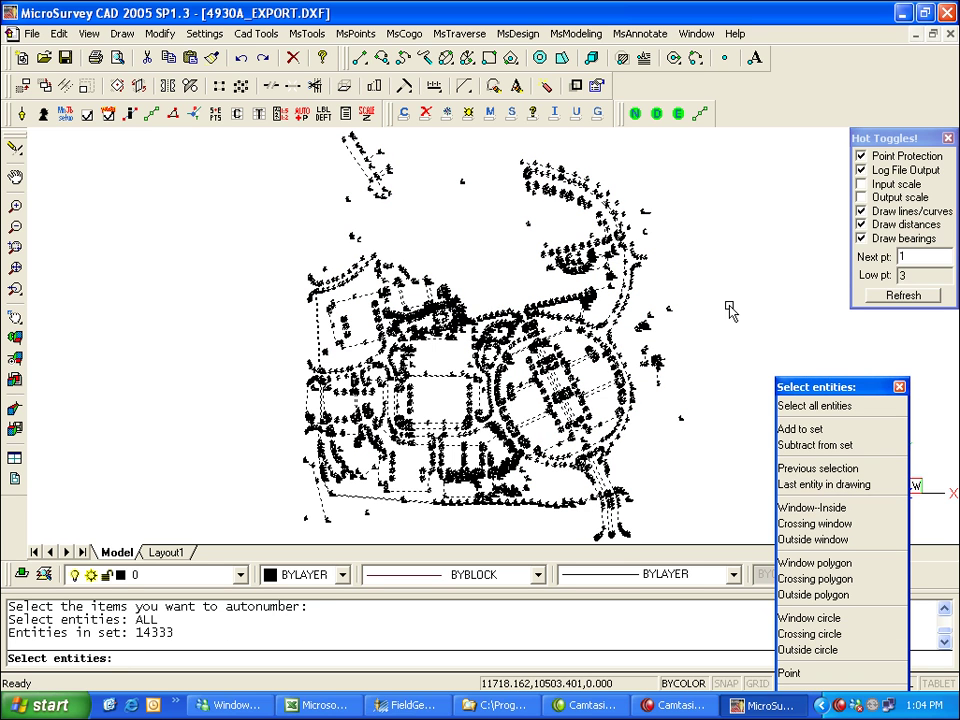
pyautogui.press('Return')
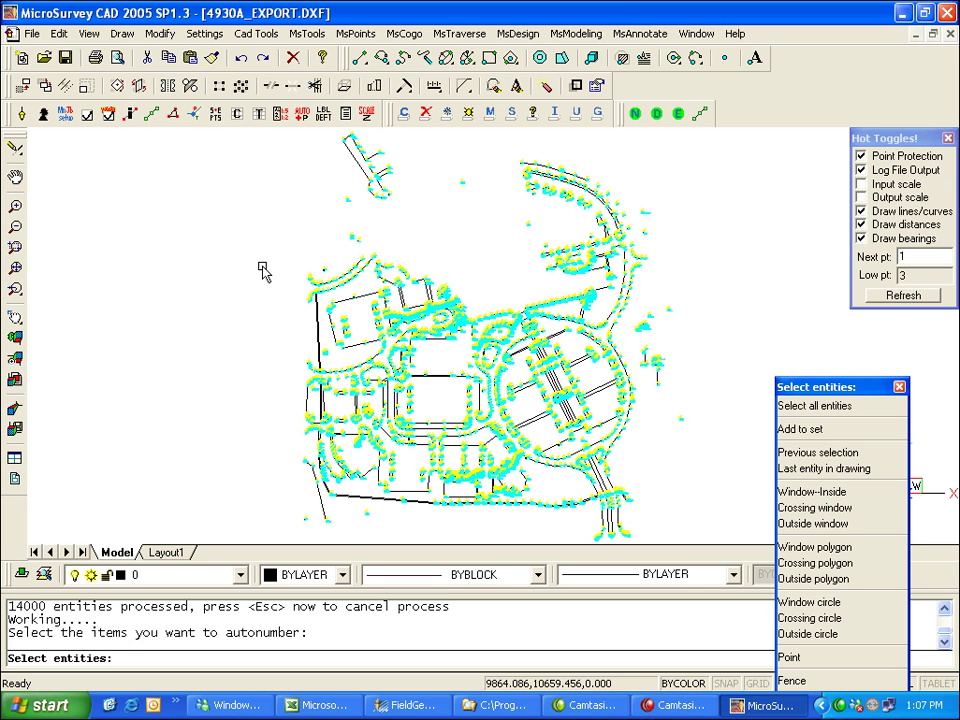
pyautogui.press('Escape')
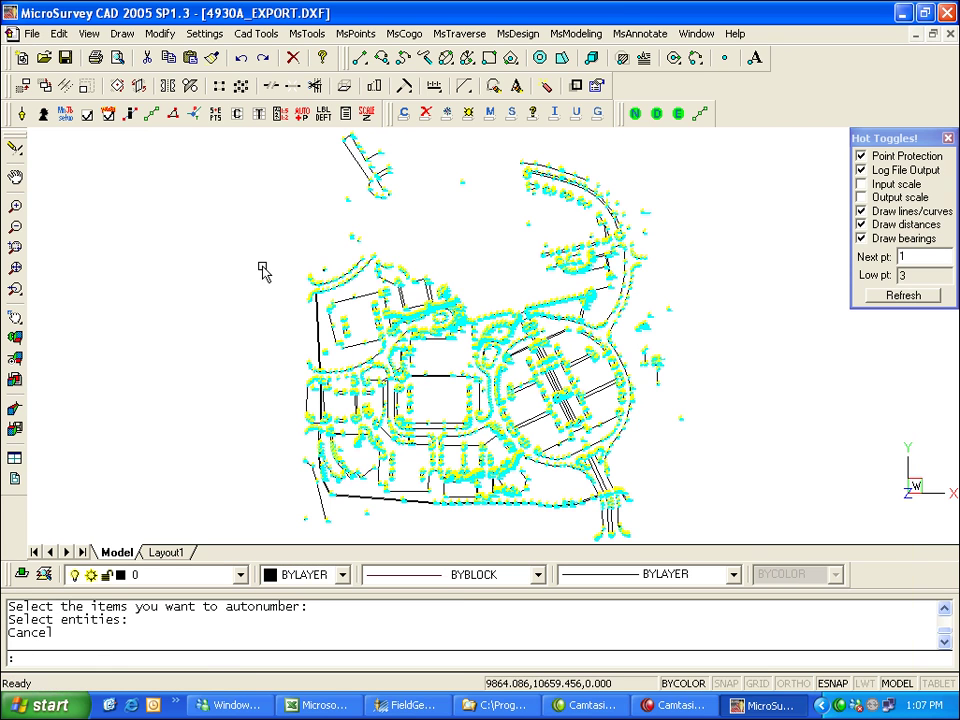
pyautogui.write('lbd')
pyautogui.press('Return')
pyautogui.click(436, 378)
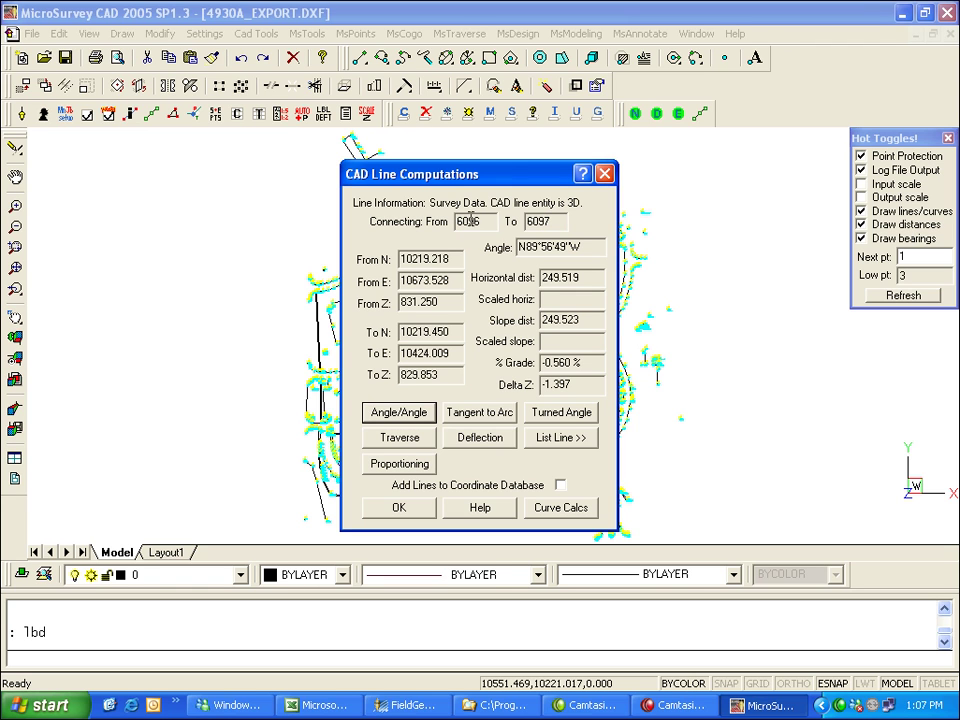
pyautogui.click(605, 174)
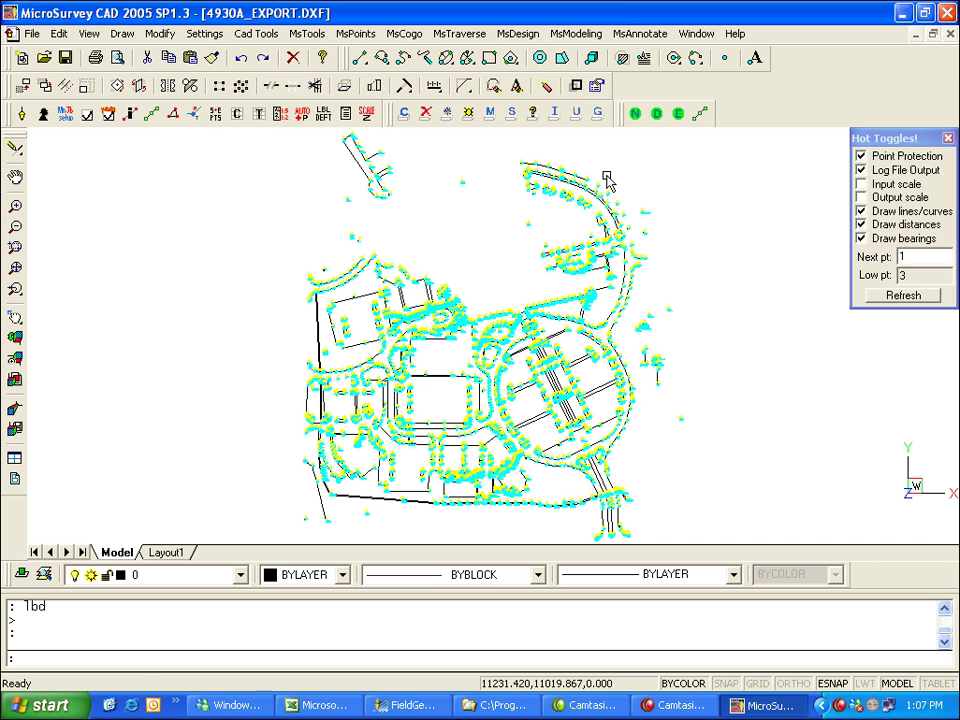
# Step: Read 4930a.raw as a TDS RW5 raw file into a new traverse file 4930a
pyautogui.click(462, 37)
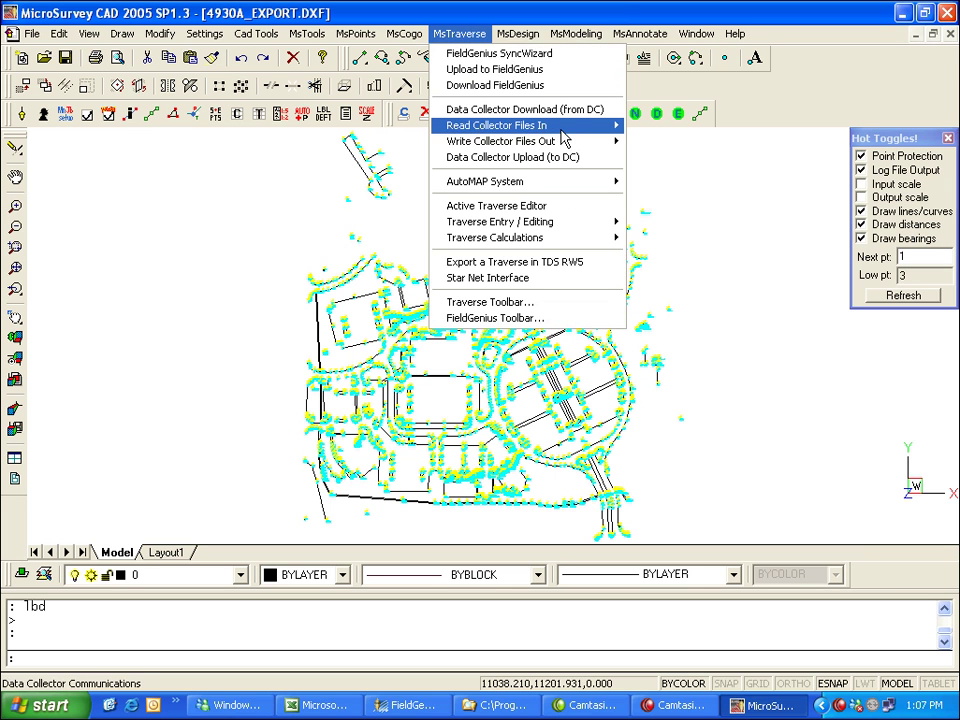
pyautogui.moveTo(567, 131)
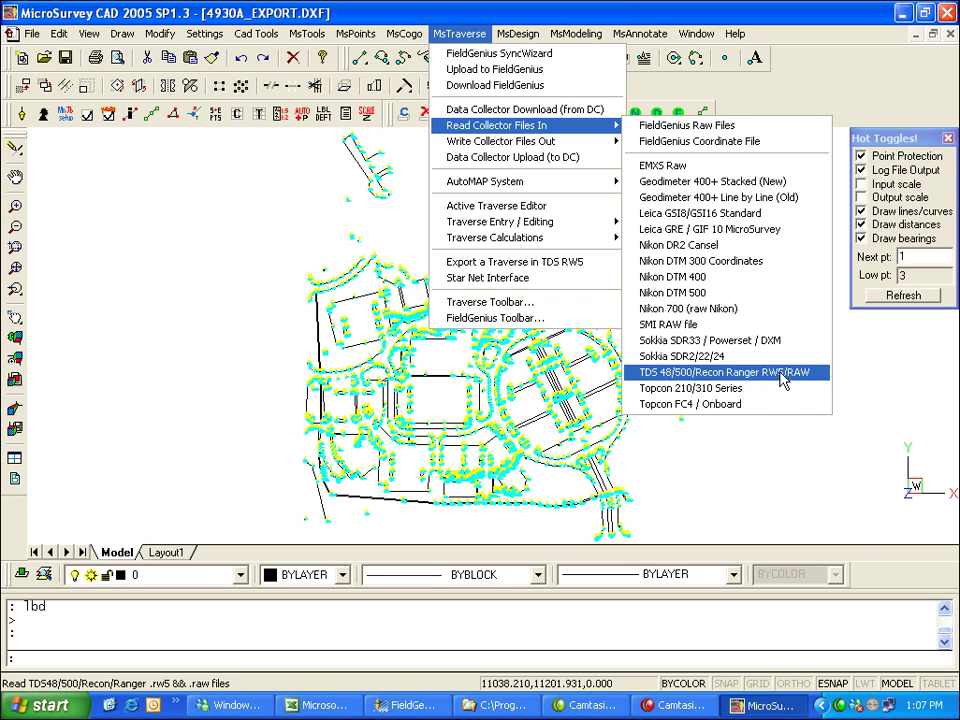
pyautogui.click(703, 385)
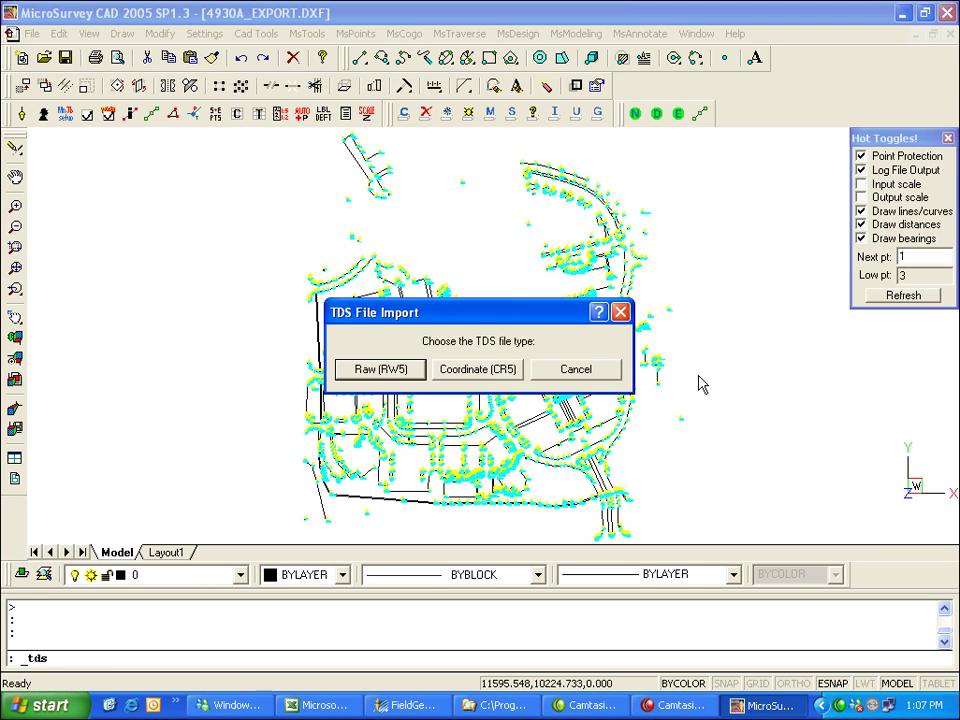
pyautogui.click(370, 376)
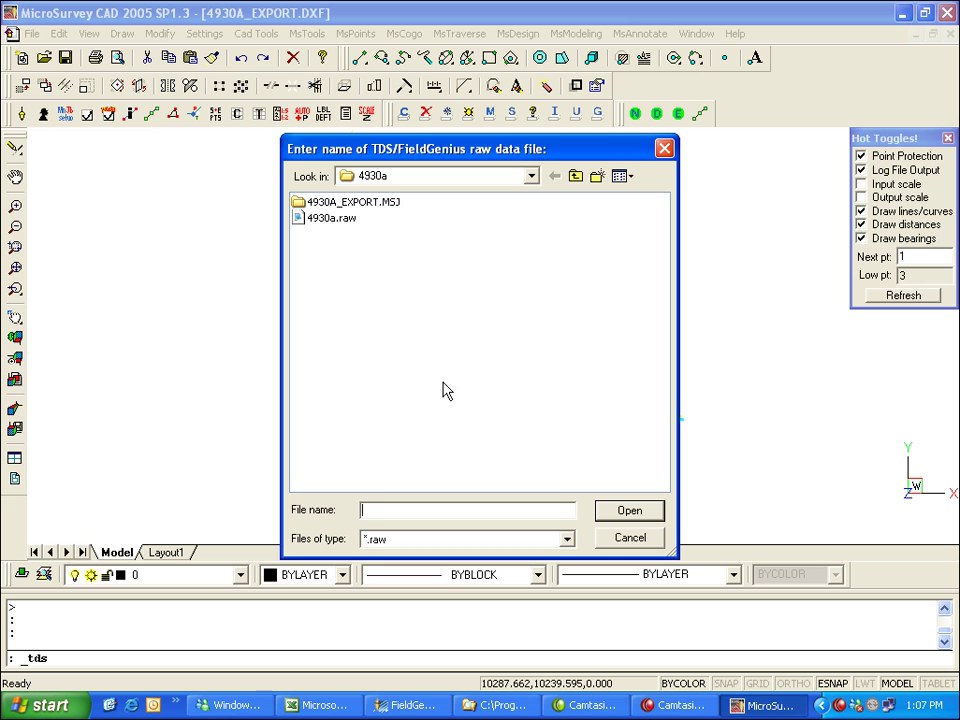
pyautogui.click(330, 218)
pyautogui.click(632, 512)
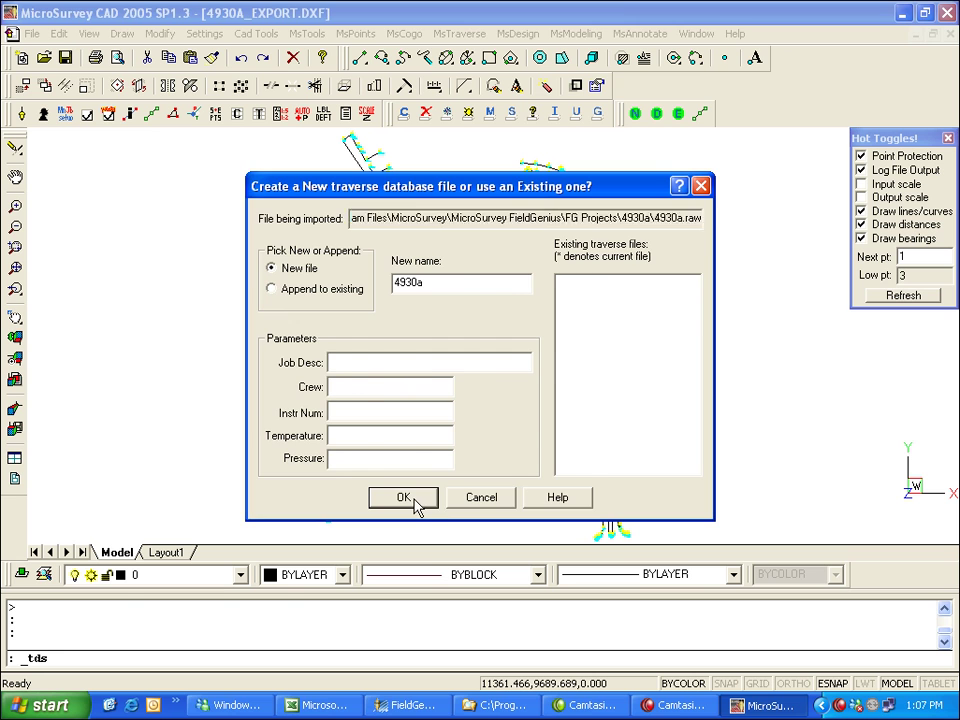
pyautogui.click(418, 507)
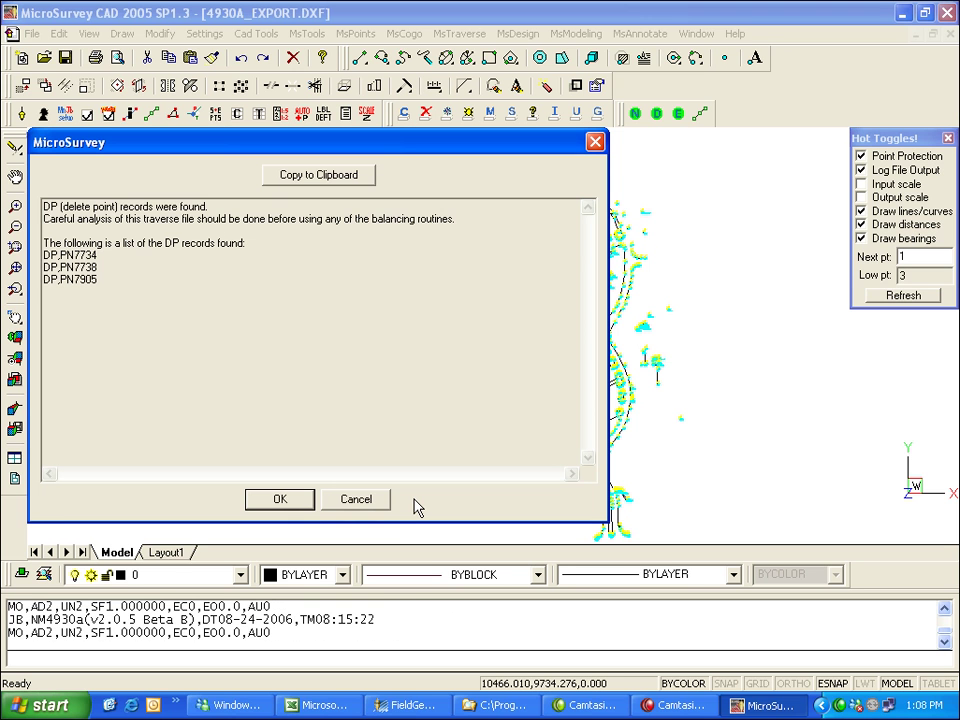
# Step: Dismiss the deleted DP records warning, then review the 4930A raw data in the Traverse Editor and close it
pyautogui.click(285, 512)
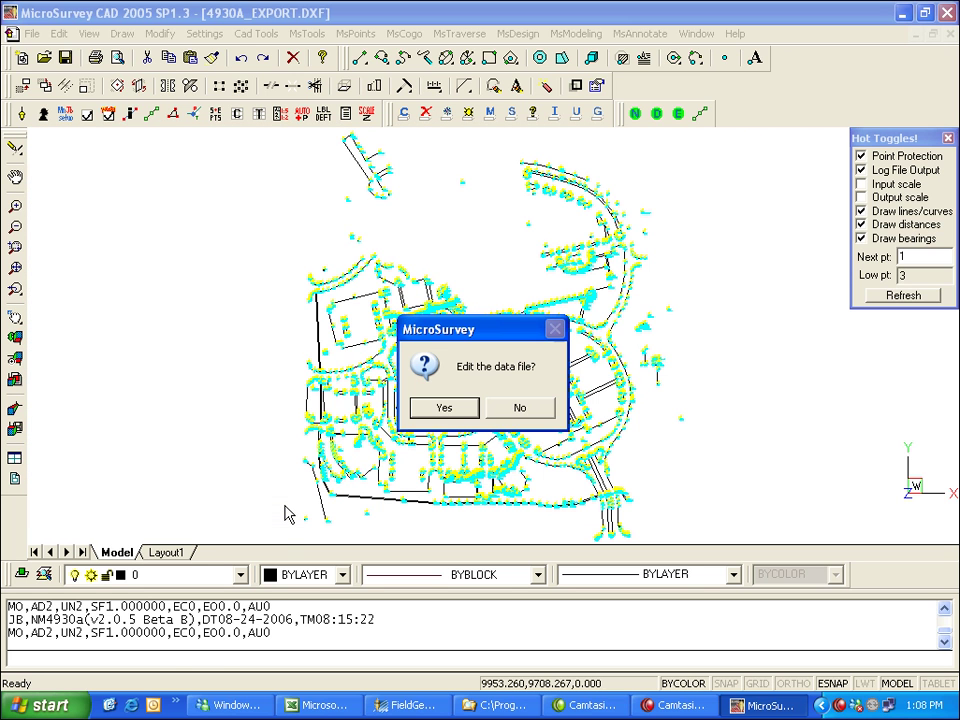
pyautogui.click(439, 405)
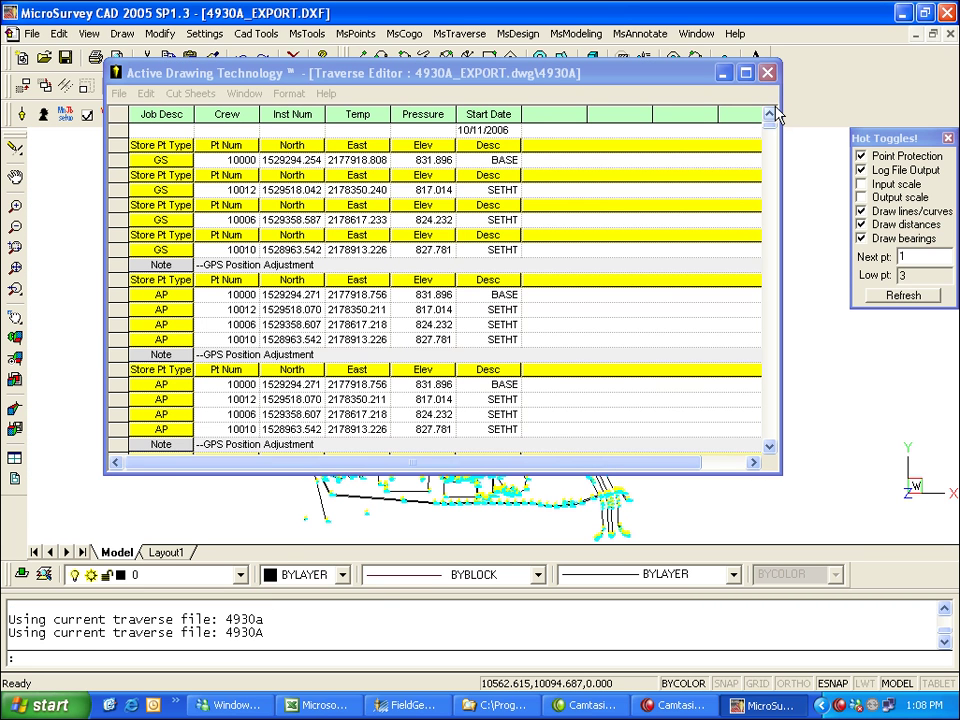
pyautogui.moveTo(771, 133)
pyautogui.mouseDown()
pyautogui.moveTo(771, 146)
pyautogui.moveTo(771, 121)
pyautogui.mouseUp()
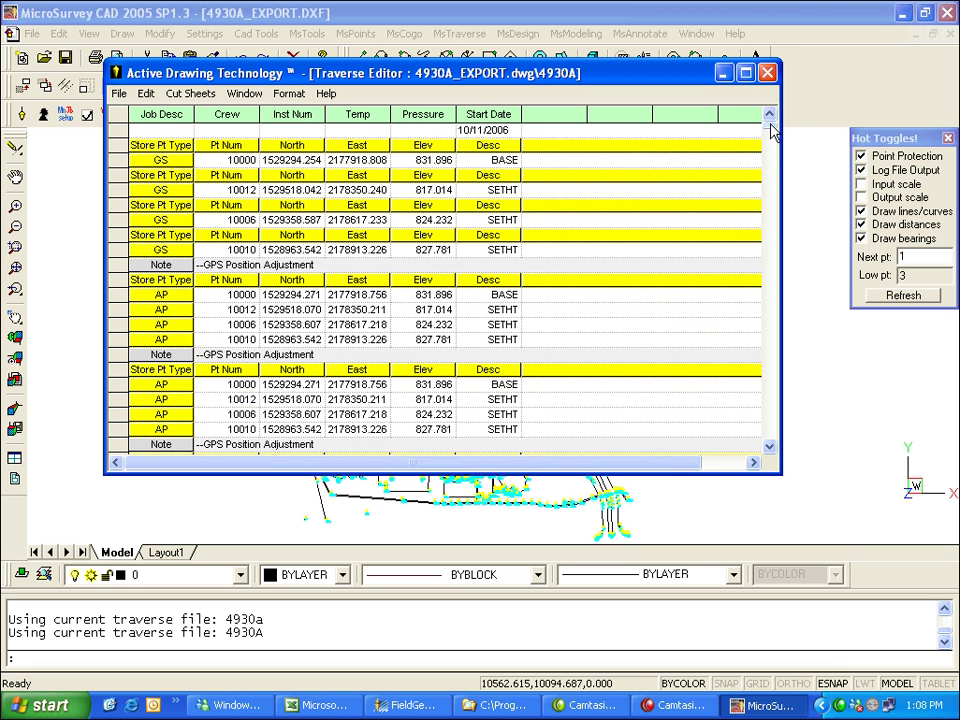
pyautogui.moveTo(771, 131)
pyautogui.mouseDown()
pyautogui.moveTo(778, 306)
pyautogui.moveTo(786, 198)
pyautogui.moveTo(772, 118)
pyautogui.mouseUp()
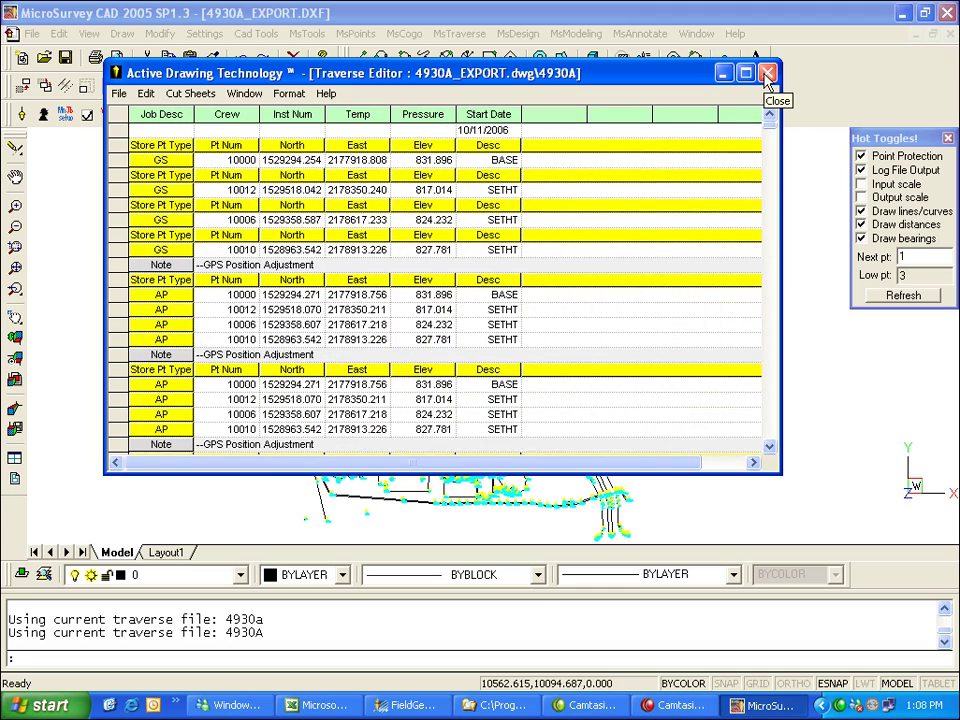
pyautogui.click(768, 72)
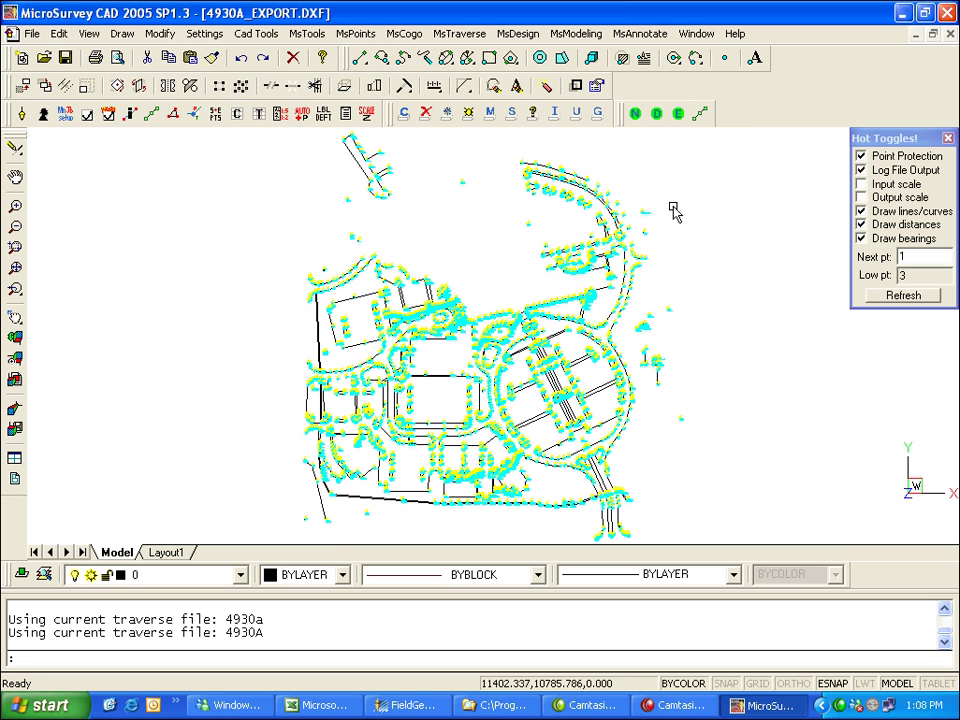